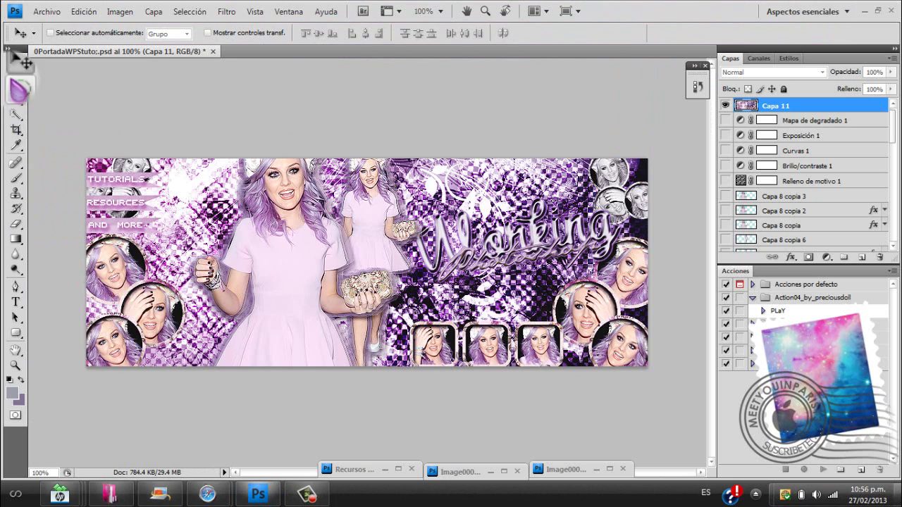
pyautogui.click(15, 84)
pyautogui.click(84, 83)
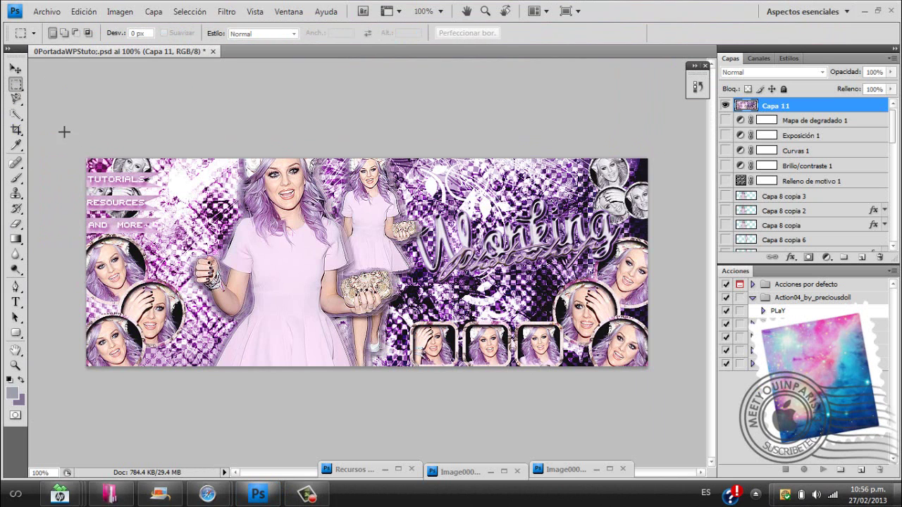
pyautogui.click(666, 400)
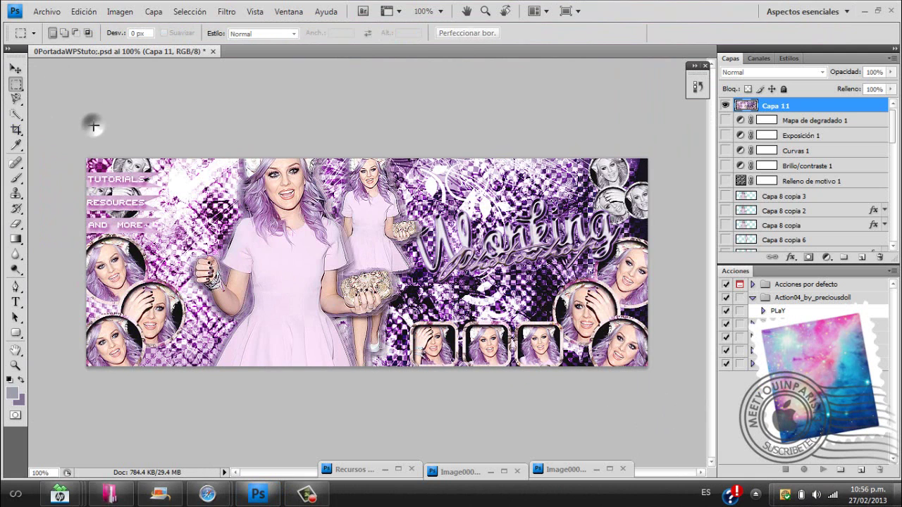
# Step: Create a new document from the Portada preset, 850 × 315 pixels at 72 pixels/inch with a white background
pyautogui.hotkey('ctrl', 'n')
pyautogui.click(352, 134)
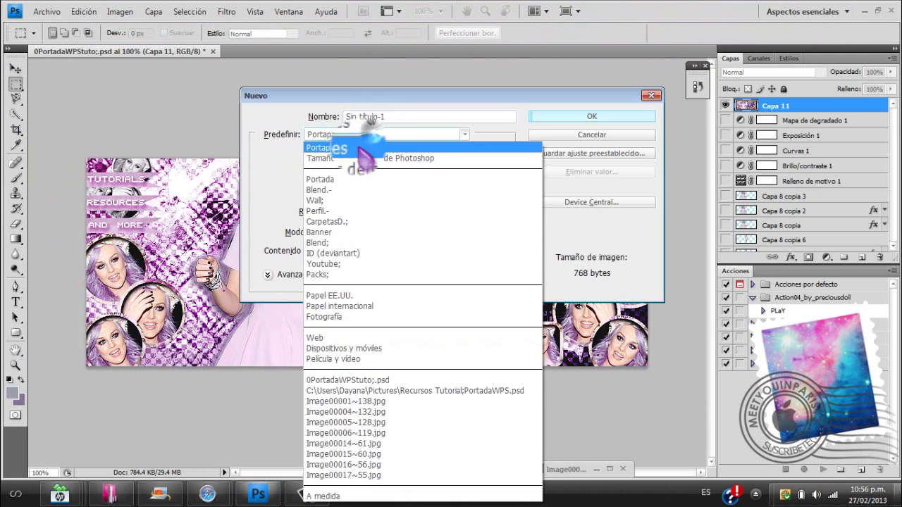
pyautogui.click(347, 180)
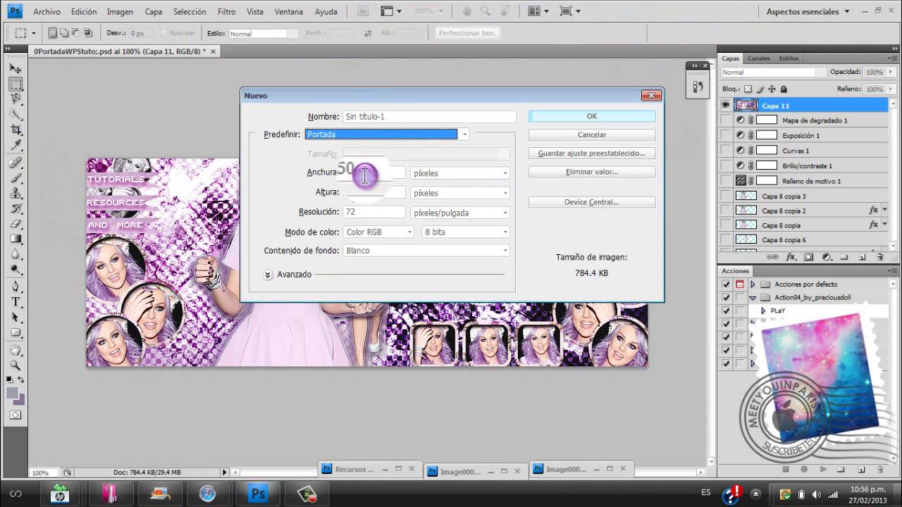
pyautogui.moveTo(364, 176); pyautogui.dragTo(310, 174)
pyautogui.moveTo(363, 193); pyautogui.dragTo(327, 194)
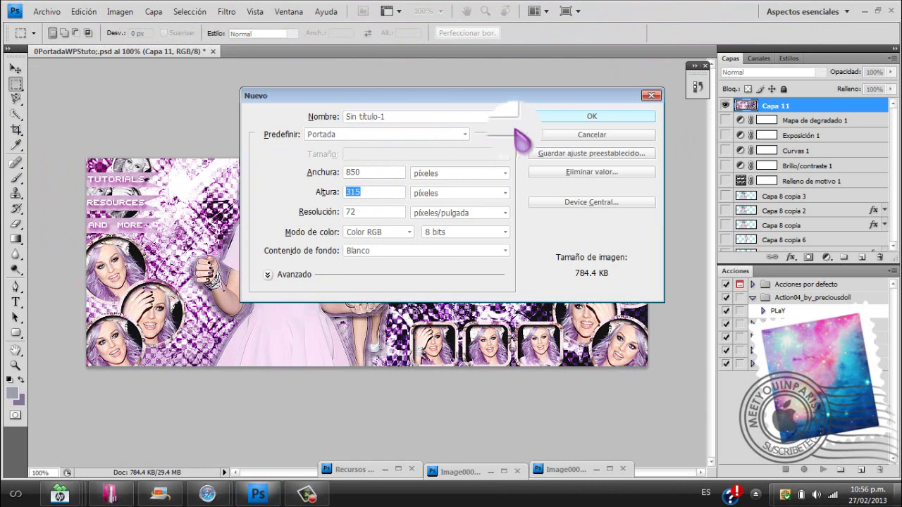
pyautogui.click(588, 117)
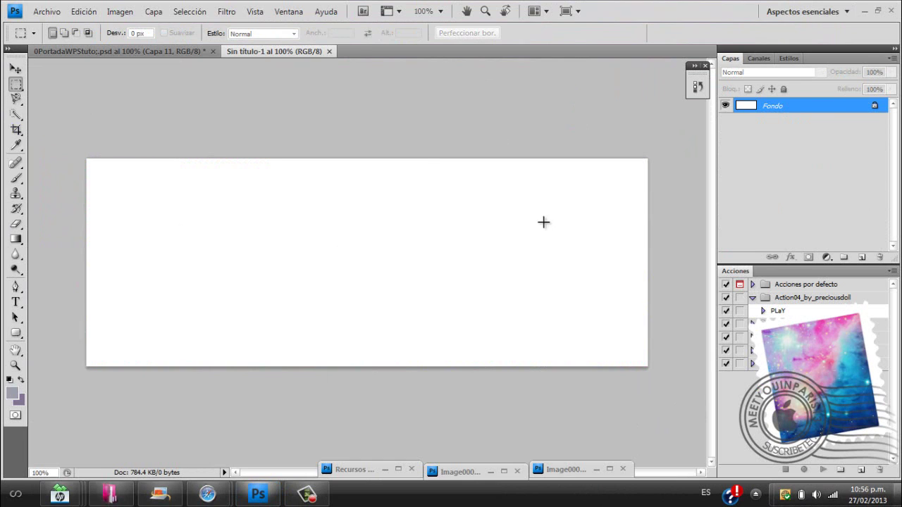
# Step: Fill the blank background with the foreground-to-background gradient, running from grey to purple
pyautogui.click(19, 239)
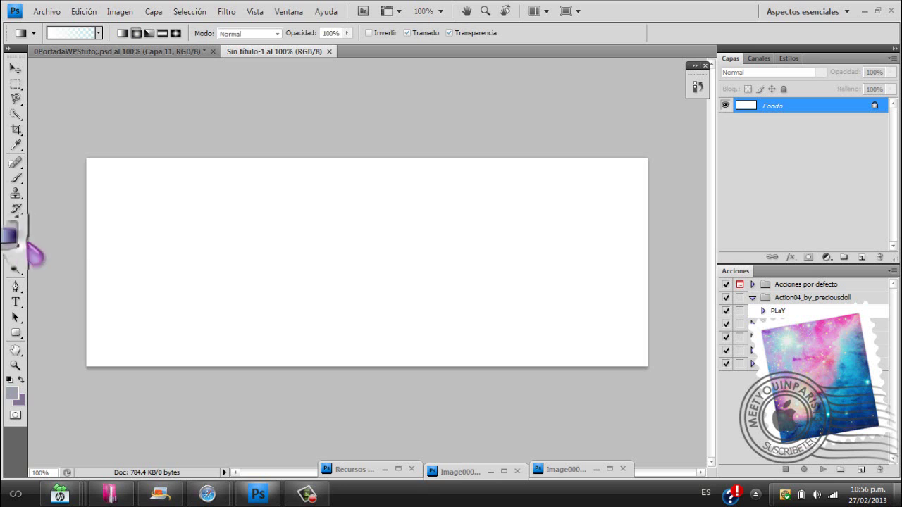
pyautogui.rightClick(25, 241)
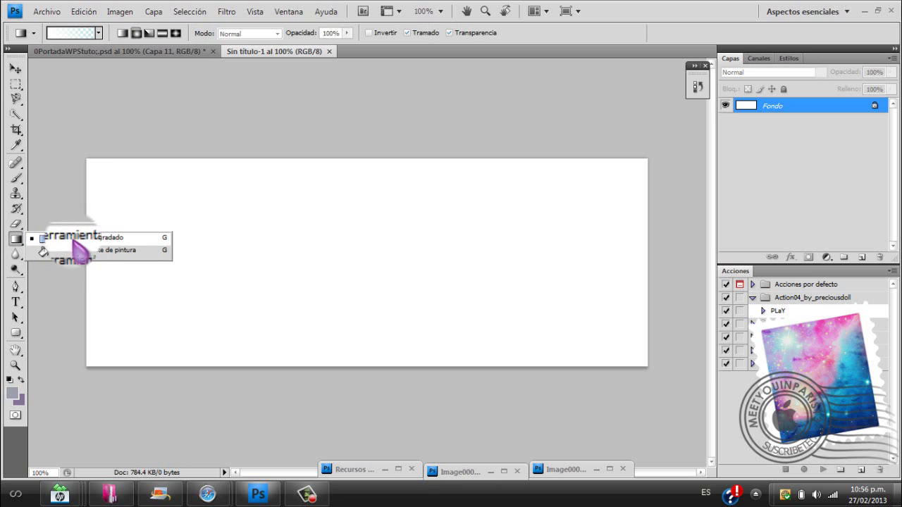
pyautogui.click(74, 240)
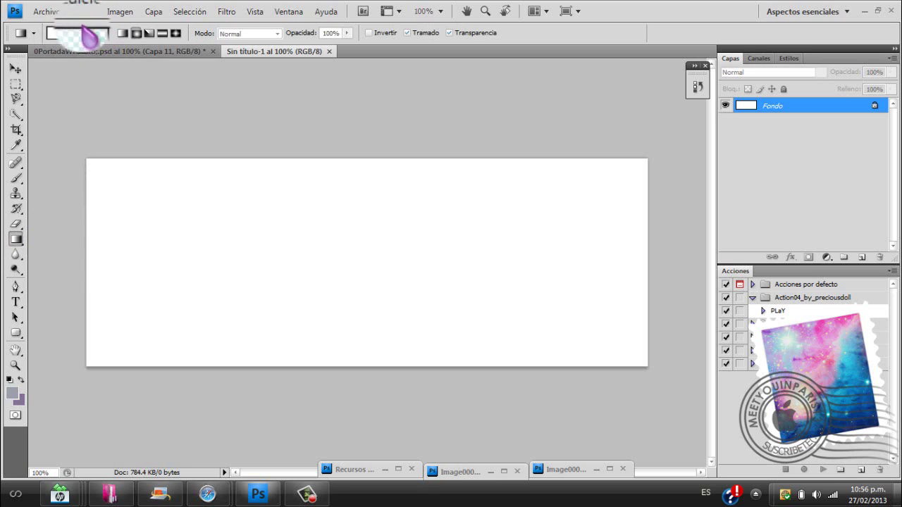
pyautogui.click(62, 34)
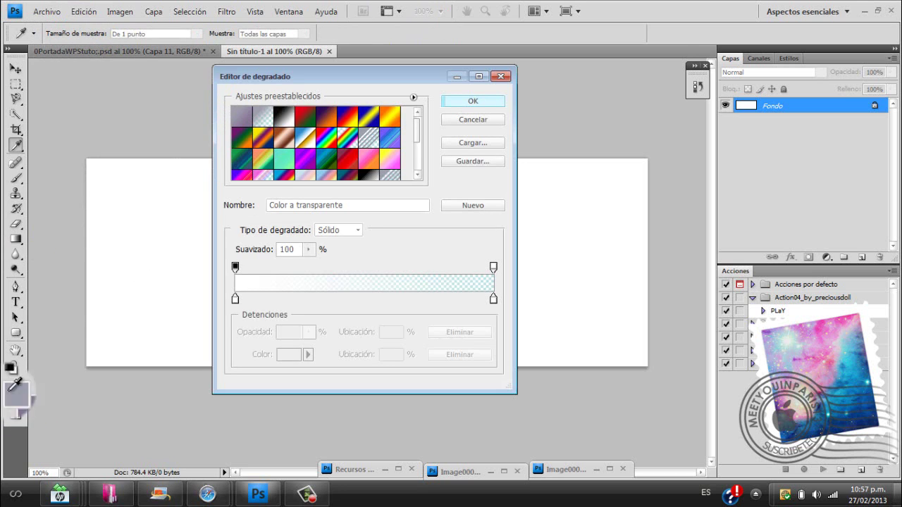
pyautogui.click(241, 117)
pyautogui.click(471, 101)
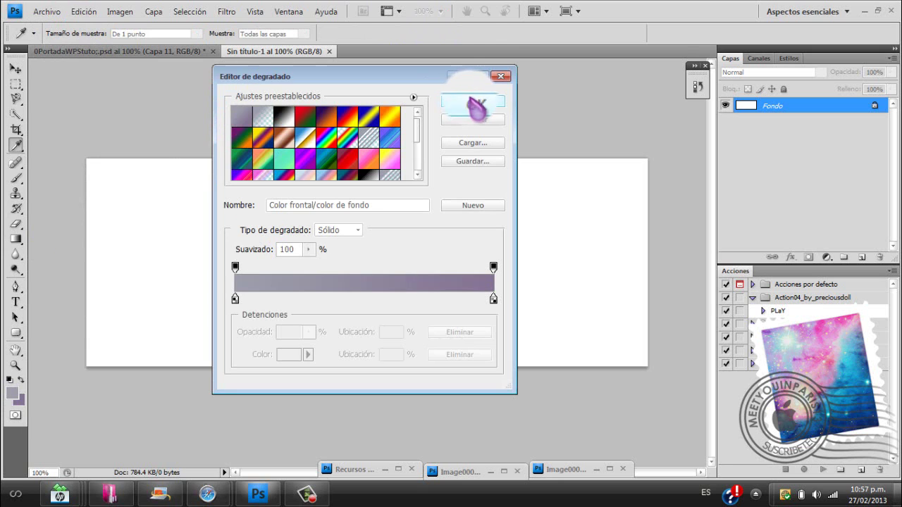
pyautogui.moveTo(559, 363); pyautogui.dragTo(641, 365)
# Step: Copy layer 1 from Recursos Tutorial;PortadaWPS.psd into the new document and align it over the gradient background
pyautogui.click(15, 68)
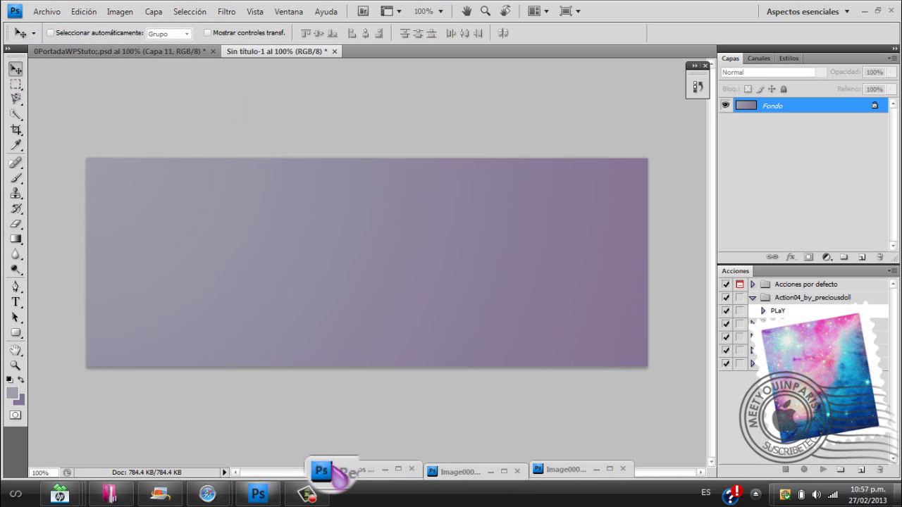
pyautogui.click(385, 468)
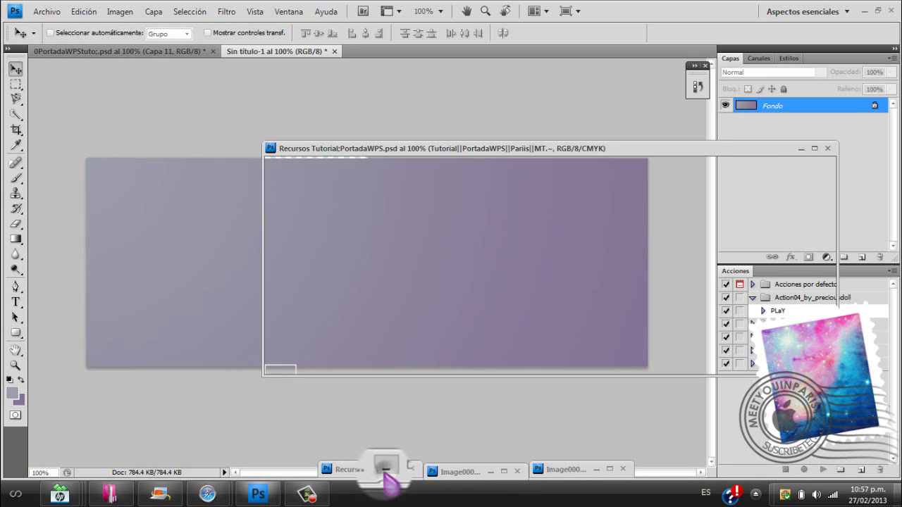
pyautogui.moveTo(566, 150); pyautogui.dragTo(393, 132)
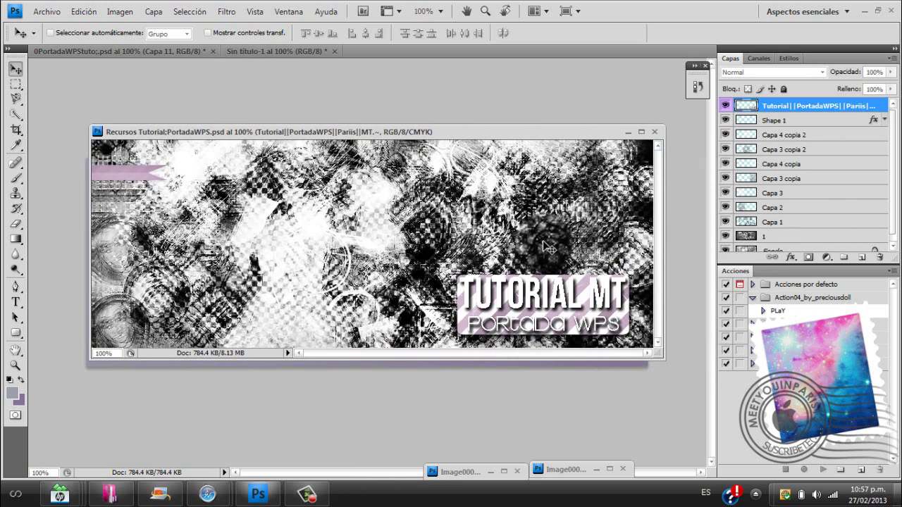
pyautogui.moveTo(892, 136); pyautogui.dragTo(893, 204)
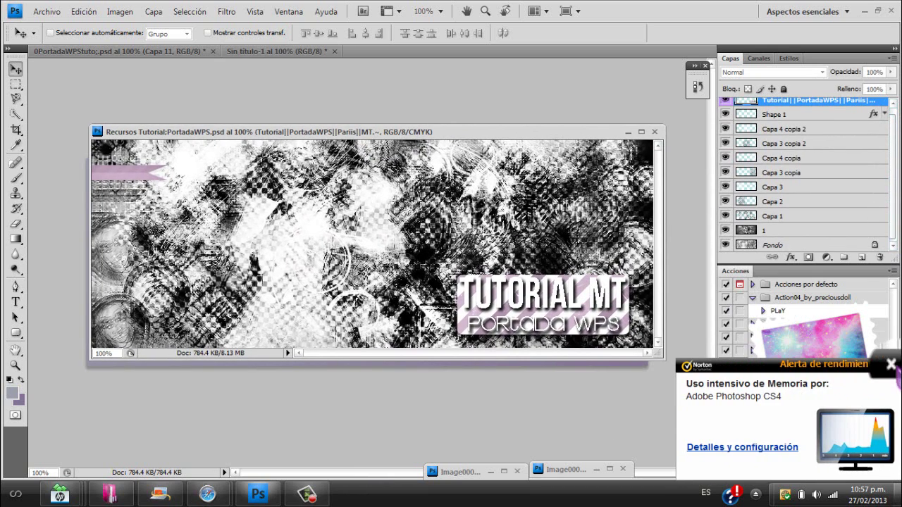
pyautogui.moveTo(775, 234); pyautogui.dragTo(629, 363)
pyautogui.moveTo(630, 141); pyautogui.dragTo(232, 148)
pyautogui.moveTo(420, 237); pyautogui.dragTo(424, 254)
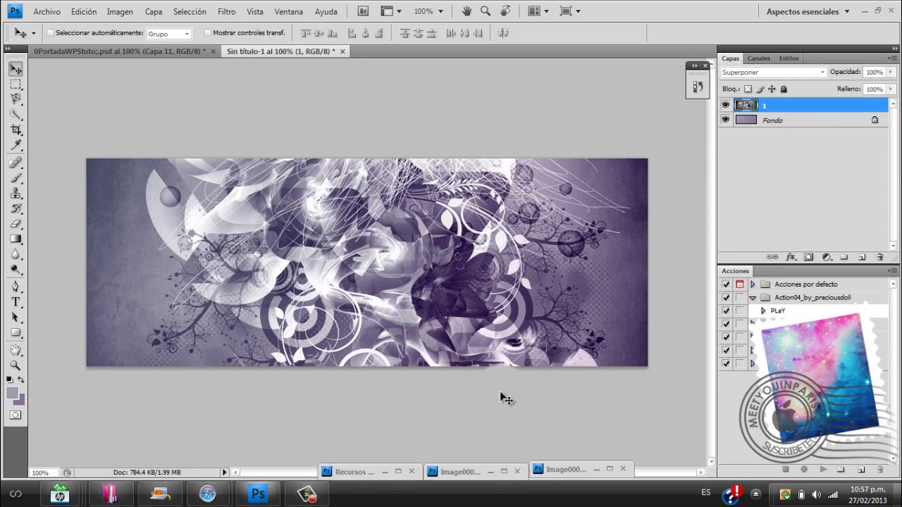
# Step: Bring the Image00006~119.jpg photo into the new cover document as a layer and minimize its source window
pyautogui.doubleClick(459, 471)
pyautogui.click(446, 110)
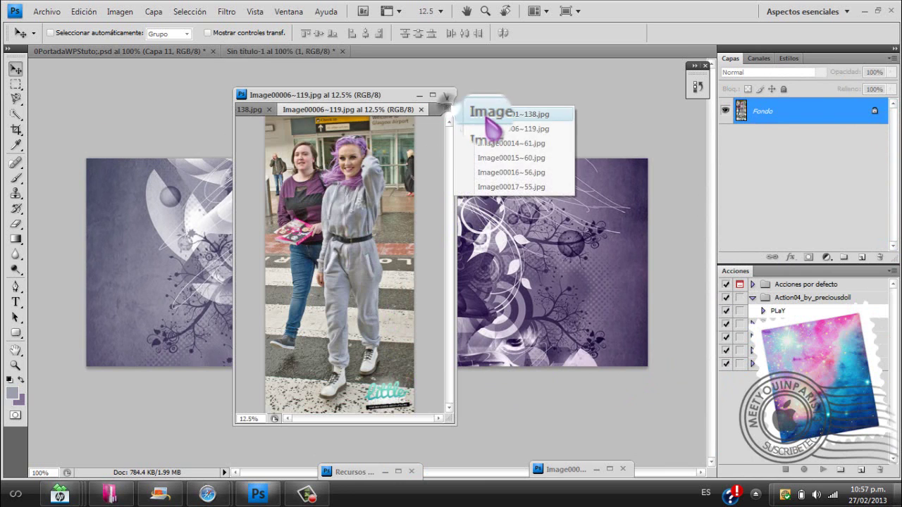
pyautogui.click(511, 114)
pyautogui.click(443, 109)
pyautogui.click(511, 129)
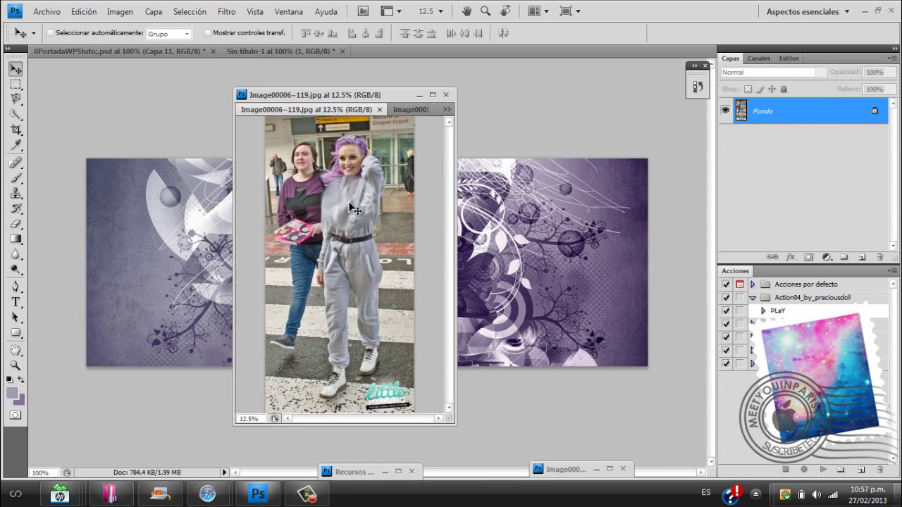
pyautogui.moveTo(553, 277); pyautogui.dragTo(552, 276)
pyautogui.click(418, 95)
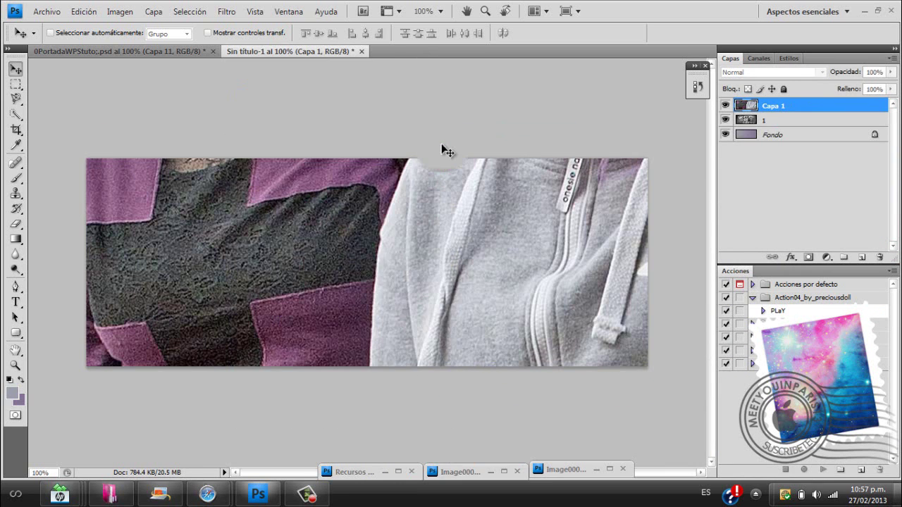
pyautogui.click(441, 143)
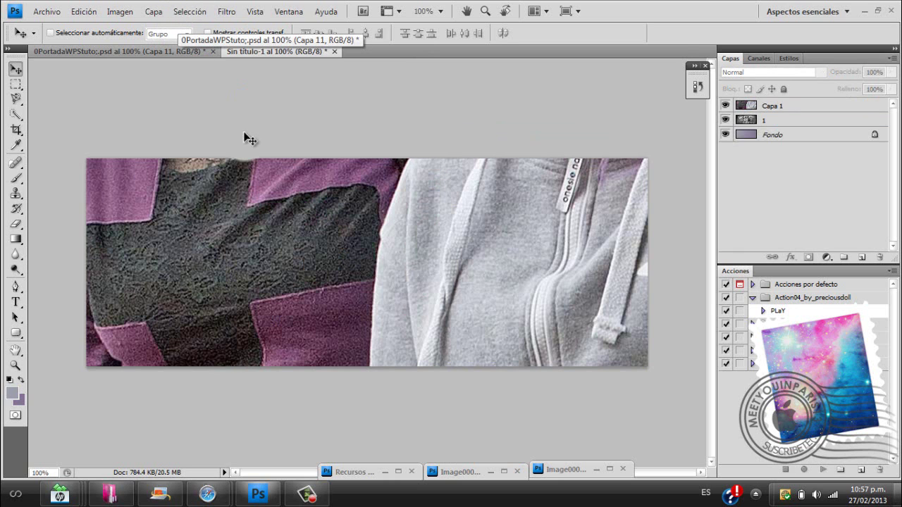
# Step: Scale the photo layer Capa 1 to 30% and position the woman's face and torso at the banner's left end
pyautogui.click(794, 109)
pyautogui.hotkey('ctrl', 't')
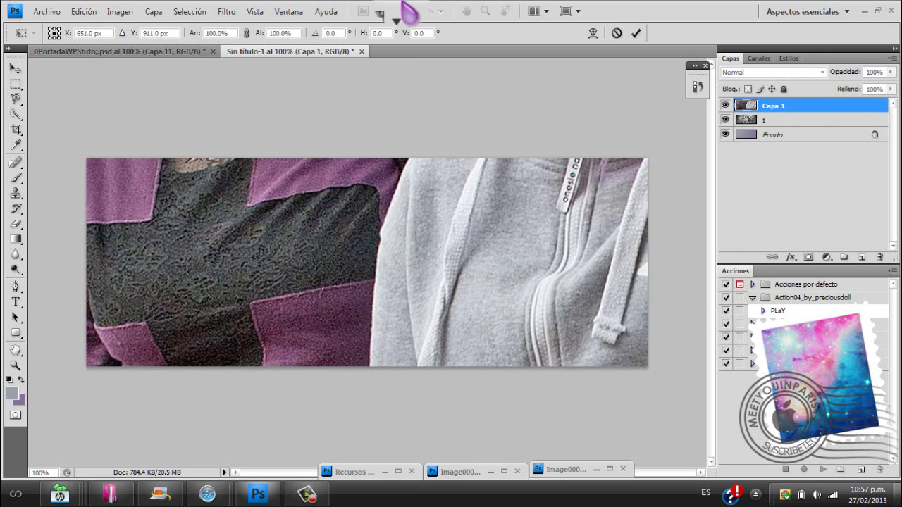
pyautogui.moveTo(157, 311); pyautogui.dragTo(157, 258)
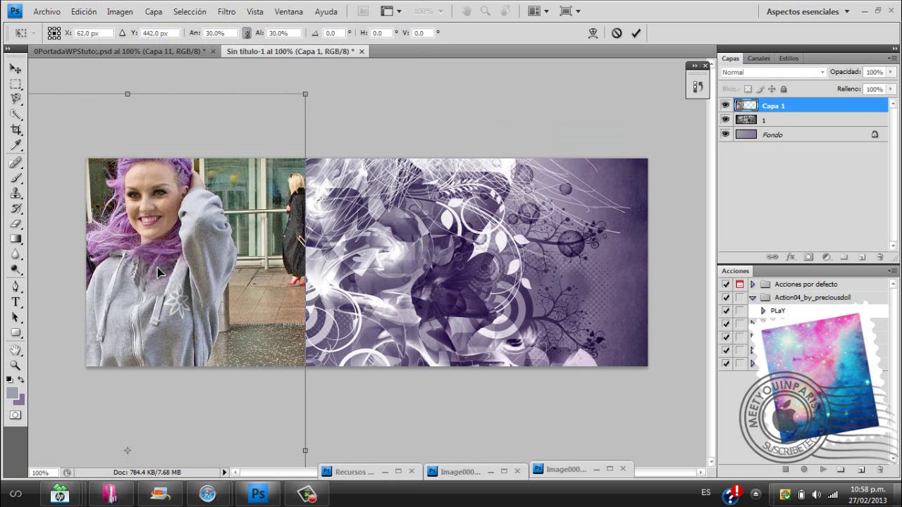
pyautogui.press('Return')
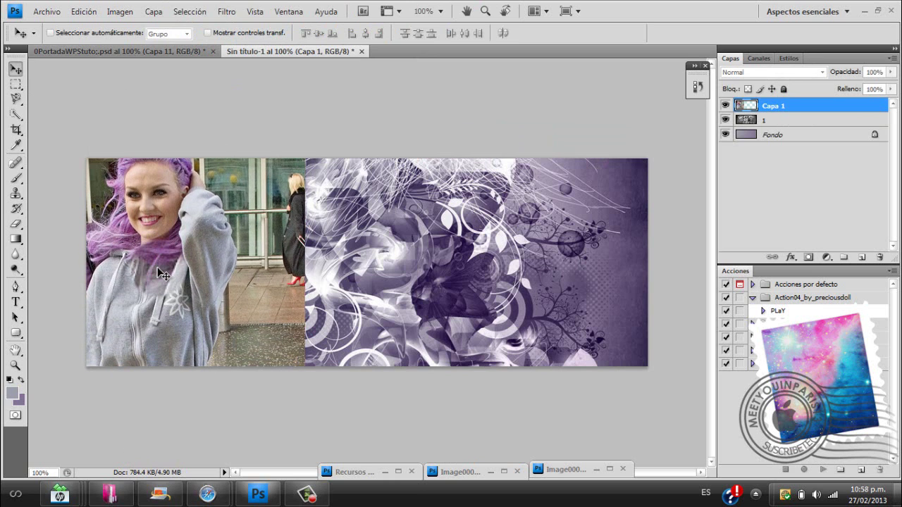
# Step: Duplicate the photo layer, shift the copy to show the waist beside the portrait, and erase the part covering the portrait
pyautogui.hotkey('ctrl', 'j')
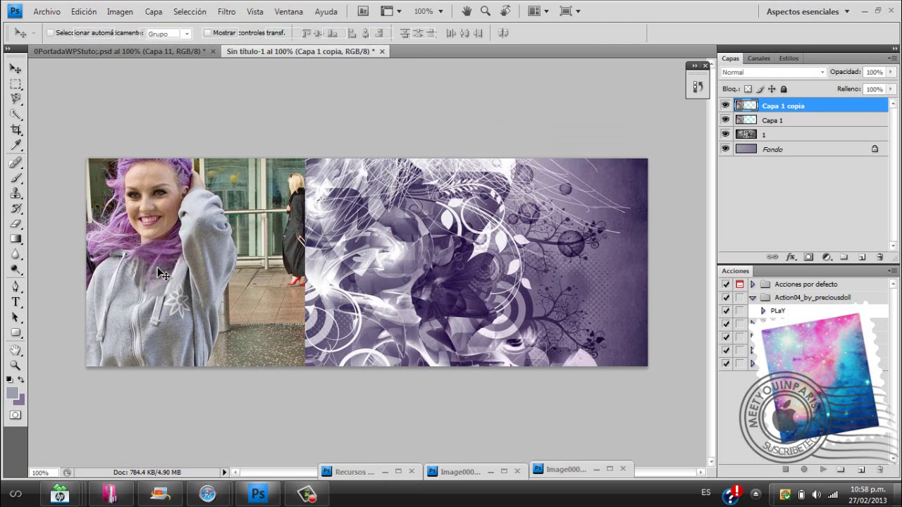
pyautogui.hotkey('ctrl', 't')
pyautogui.moveTo(143, 271); pyautogui.dragTo(294, 152)
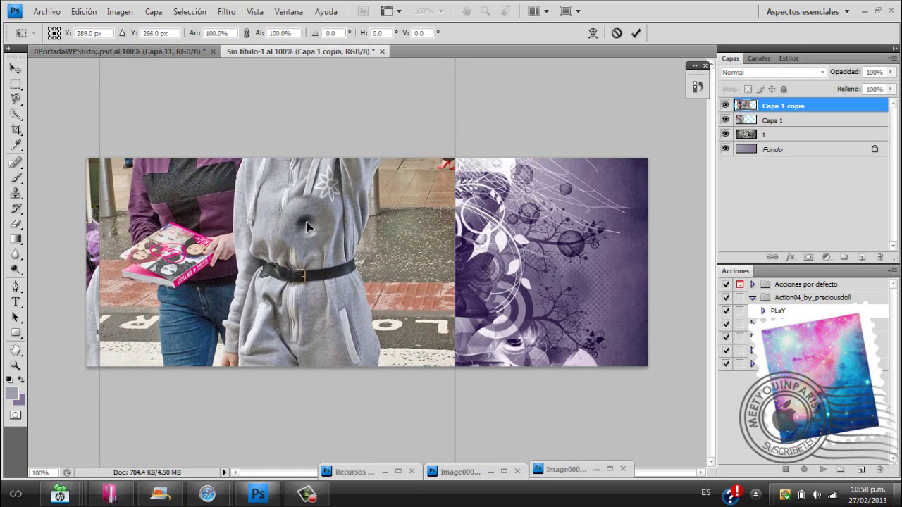
pyautogui.moveTo(308, 225); pyautogui.dragTo(304, 219)
pyautogui.press('Return')
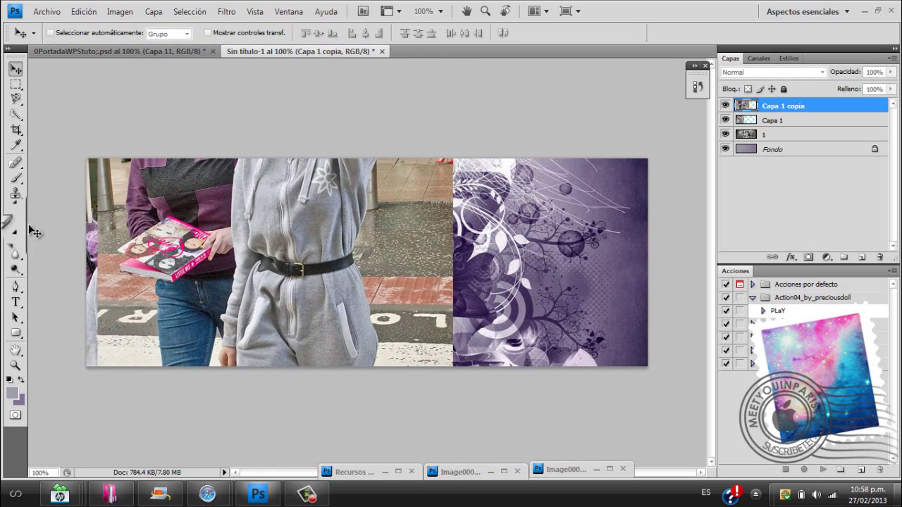
pyautogui.click(16, 224)
pyautogui.moveTo(145, 192)
pyautogui.mouseDown()
pyautogui.moveTo(124, 240)
pyautogui.moveTo(107, 239)
pyautogui.moveTo(129, 410)
pyautogui.mouseUp()
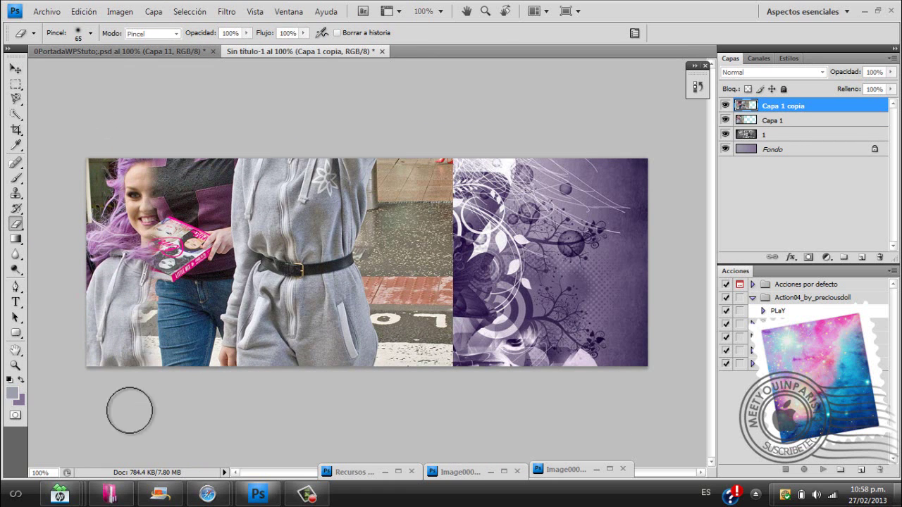
pyautogui.moveTo(177, 352); pyautogui.dragTo(204, 176)
# Step: Duplicate the waist layer, shift the copy rightward to show the hips and thighs, and erase its overlap with the waist section
pyautogui.click(15, 68)
pyautogui.hotkey('ctrl', 't')
pyautogui.moveTo(289, 296); pyautogui.dragTo(425, 293)
pyautogui.moveTo(418, 222); pyautogui.dragTo(427, 218)
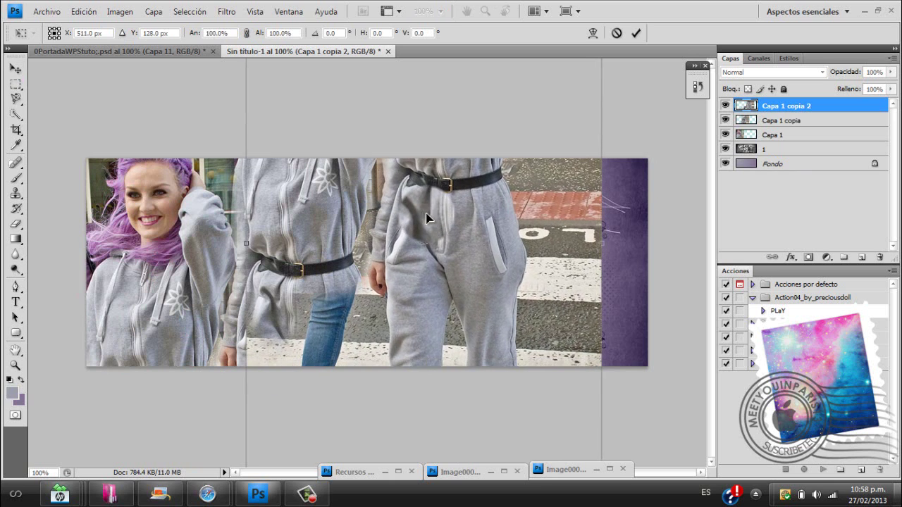
pyautogui.press('Return')
pyautogui.click(19, 227)
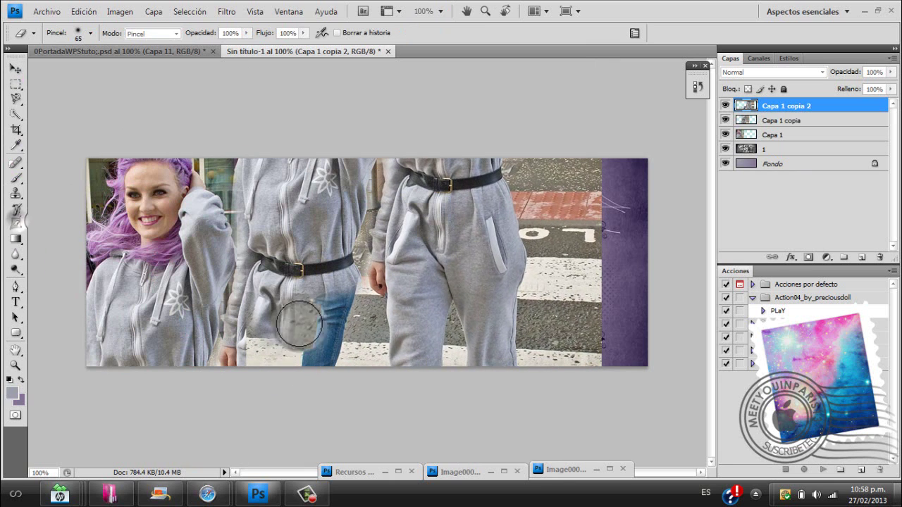
pyautogui.moveTo(331, 331); pyautogui.dragTo(312, 221)
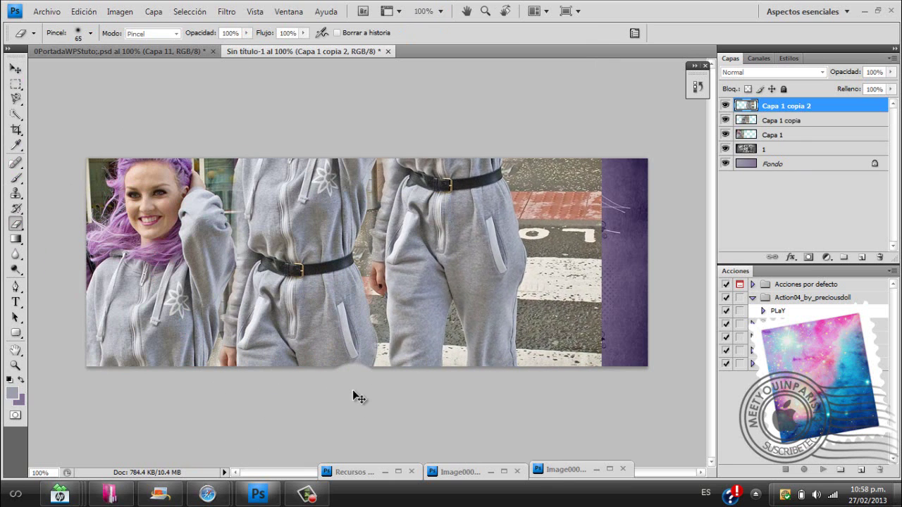
# Step: Duplicate the hips layer and move the copy to the banner's right end to show the lower legs and boots
pyautogui.hotkey('ctrl', 'j')
pyautogui.hotkey('ctrl', 't')
pyautogui.moveTo(452, 217); pyautogui.dragTo(597, 191)
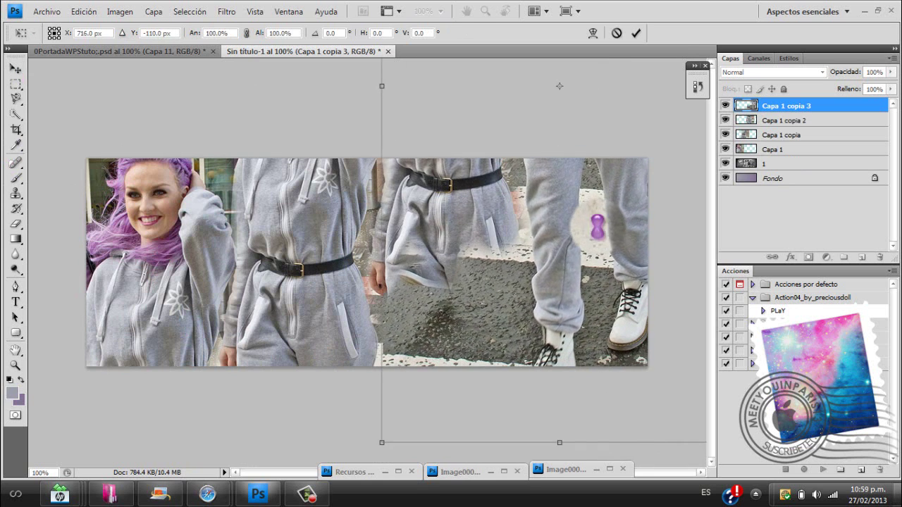
pyautogui.press('Return')
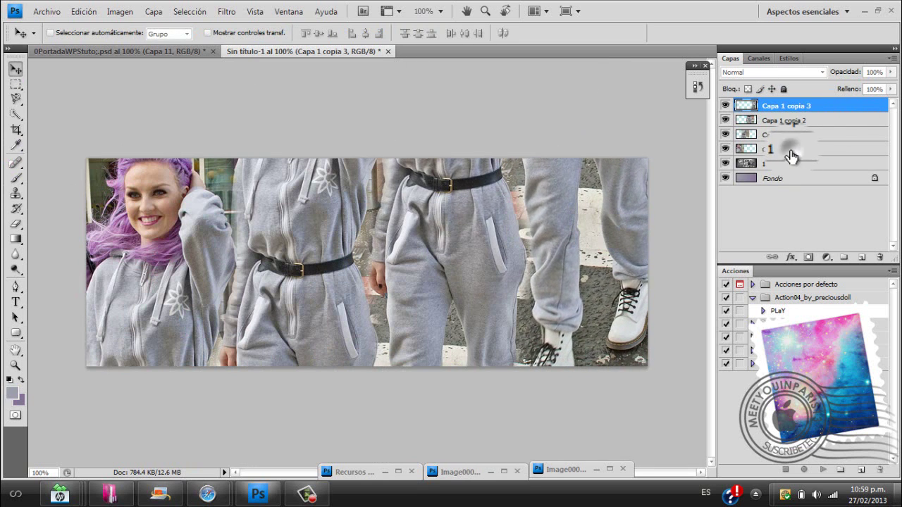
# Step: Merge the four photo layers into one black-and-white layer and set its blend mode to Luz suave
pyautogui.keyDown('shift'); pyautogui.click(789, 150); pyautogui.keyUp('shift')
pyautogui.hotkey('ctrl', 'e')
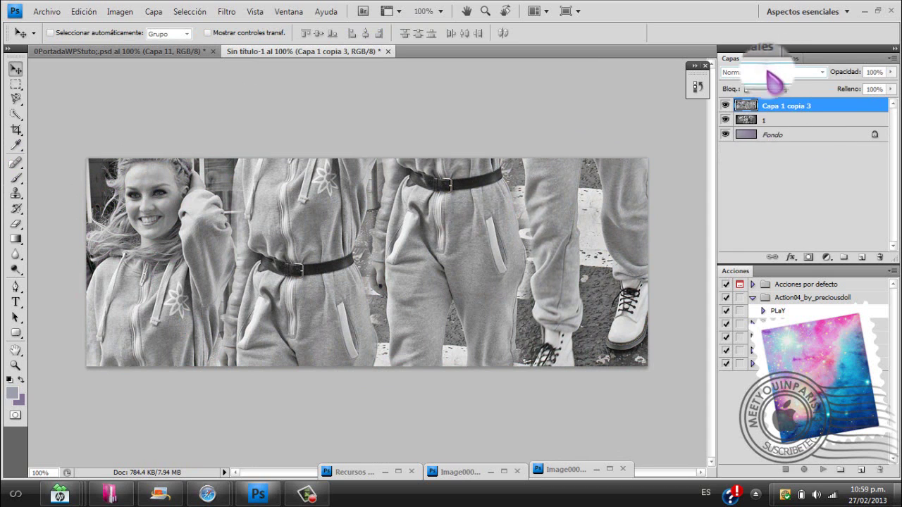
pyautogui.click(790, 71)
pyautogui.click(739, 255)
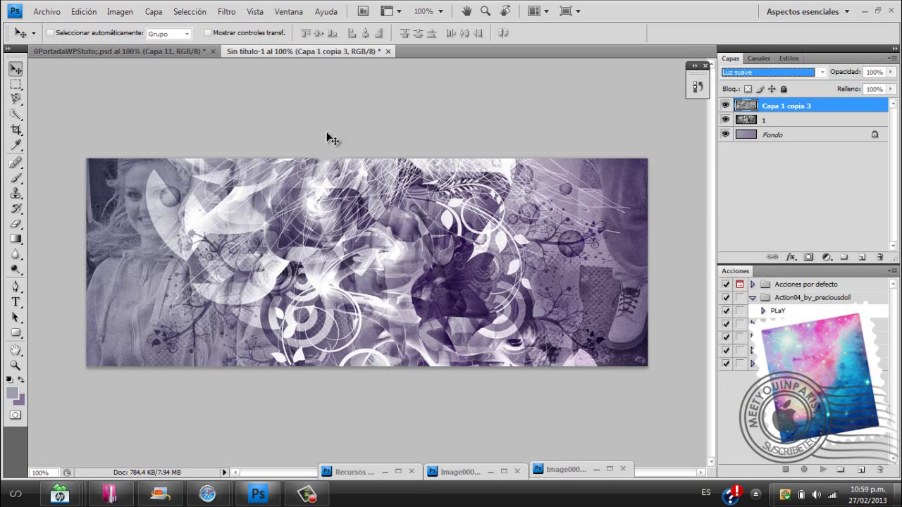
# Step: Copy the flower texture layer Capa 1 from Recursos Tutorial;PortadaWPS.psd into the banner and shift it flush with the banner's right edge
pyautogui.click(415, 454)
pyautogui.doubleClick(348, 477)
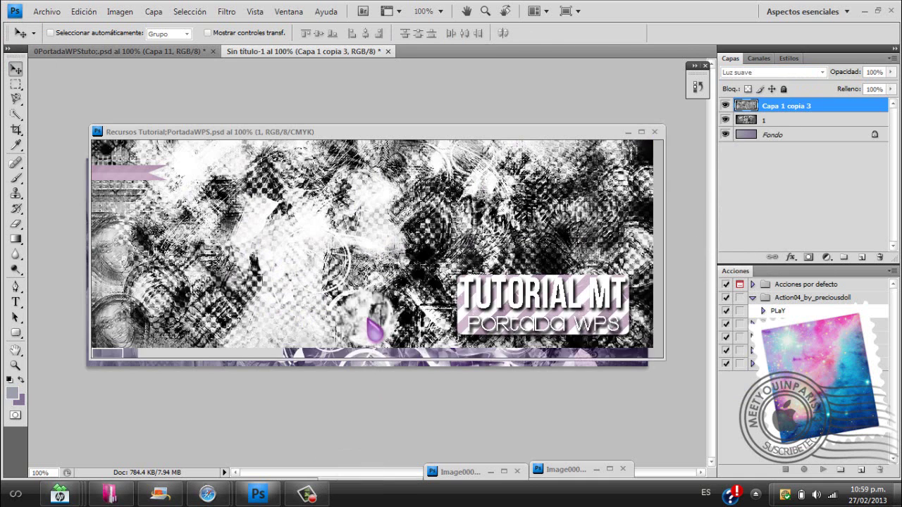
pyautogui.click(807, 224)
pyautogui.moveTo(809, 227); pyautogui.dragTo(599, 370)
pyautogui.click(630, 133)
pyautogui.hotkey('ctrl', 't')
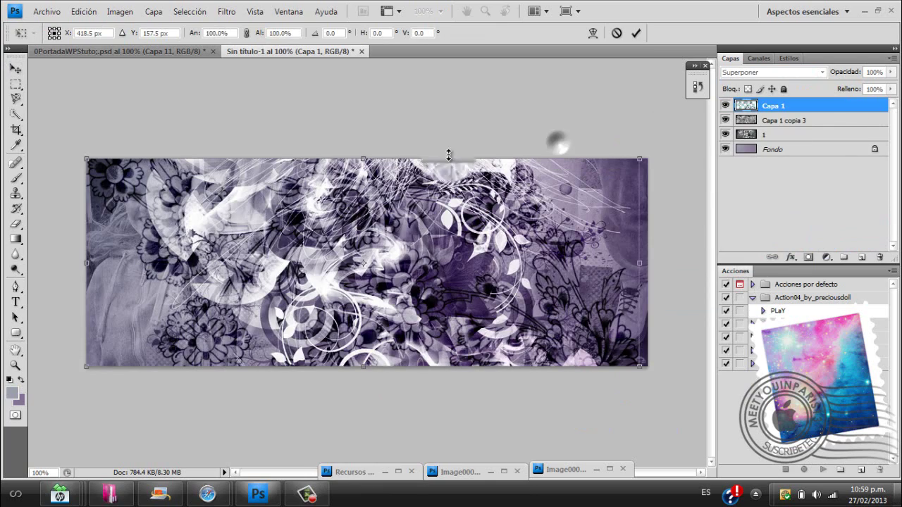
pyautogui.moveTo(431, 248)
pyautogui.mouseDown()
pyautogui.moveTo(443, 241)
pyautogui.moveTo(423, 241)
pyautogui.moveTo(438, 249)
pyautogui.mouseUp()
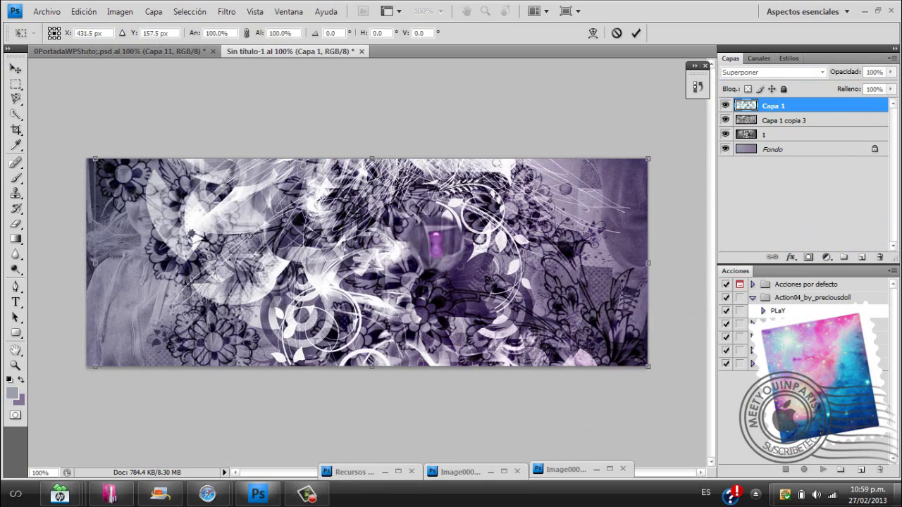
pyautogui.press('Return')
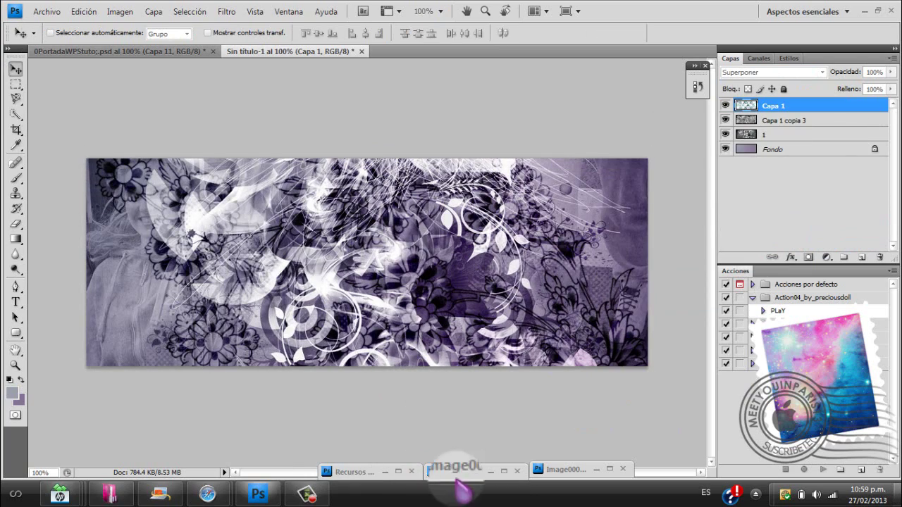
# Step: Copy layers Capa 2 and Capa 3 from Recursos Tutorial;PortadaWPS.psd into the banner and place the checkered texture at its left end
pyautogui.doubleClick(342, 471)
pyautogui.hotkey('ctrl', 'Tab')
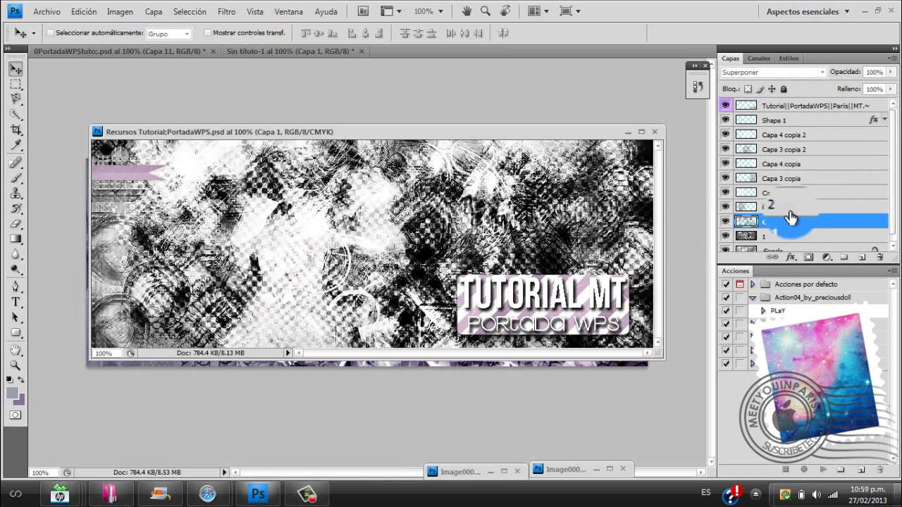
pyautogui.click(795, 206)
pyautogui.keyDown('shift'); pyautogui.click(775, 192); pyautogui.keyUp('shift')
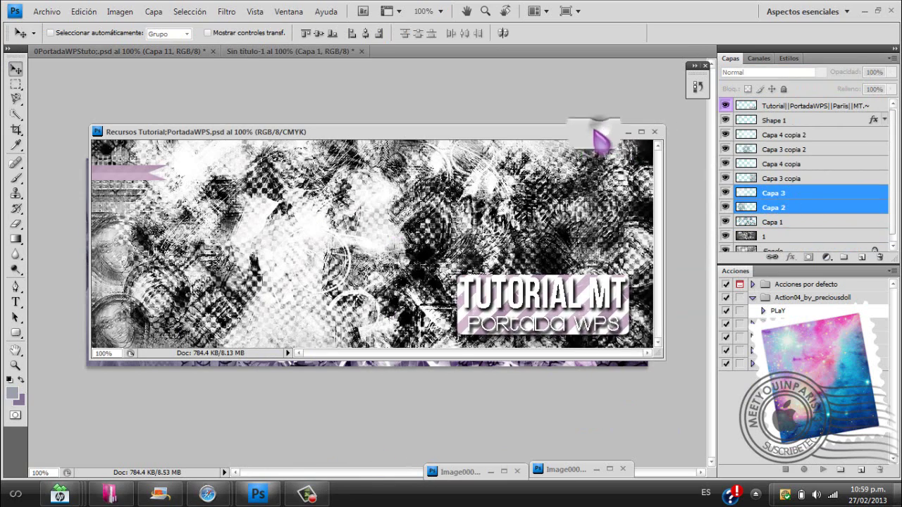
pyautogui.moveTo(598, 134); pyautogui.dragTo(516, 321)
pyautogui.moveTo(775, 193); pyautogui.dragTo(434, 205)
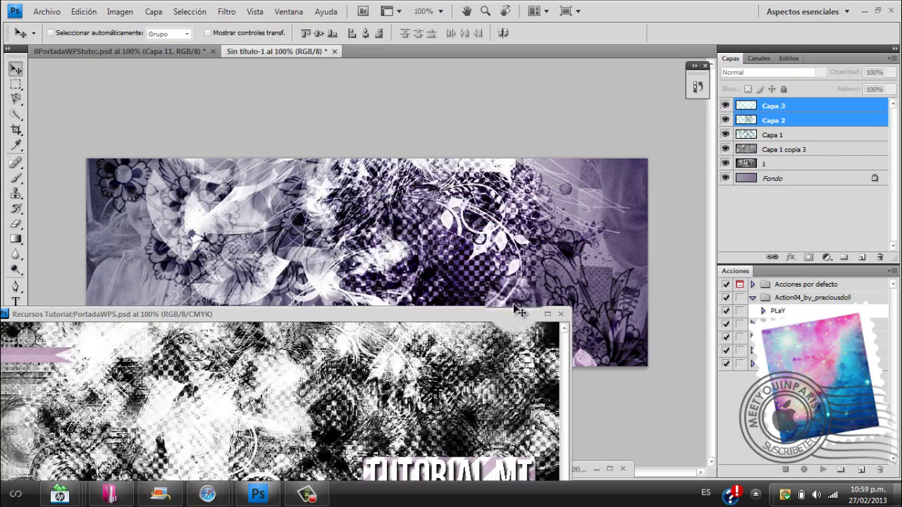
pyautogui.click(537, 314)
pyautogui.moveTo(402, 257); pyautogui.dragTo(165, 262)
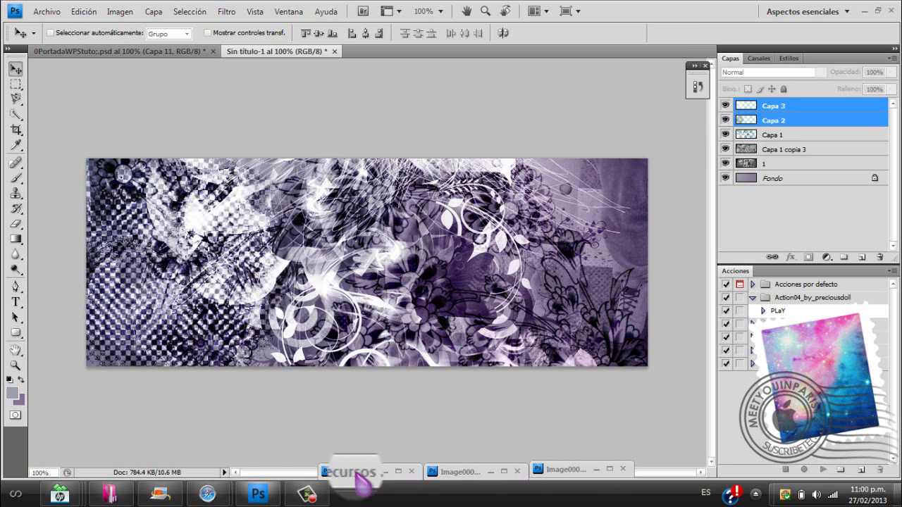
# Step: Copy layers Capa 3 copia and Capa 4 copia from the resources file into the banner and position them over its middle section
pyautogui.click(352, 472)
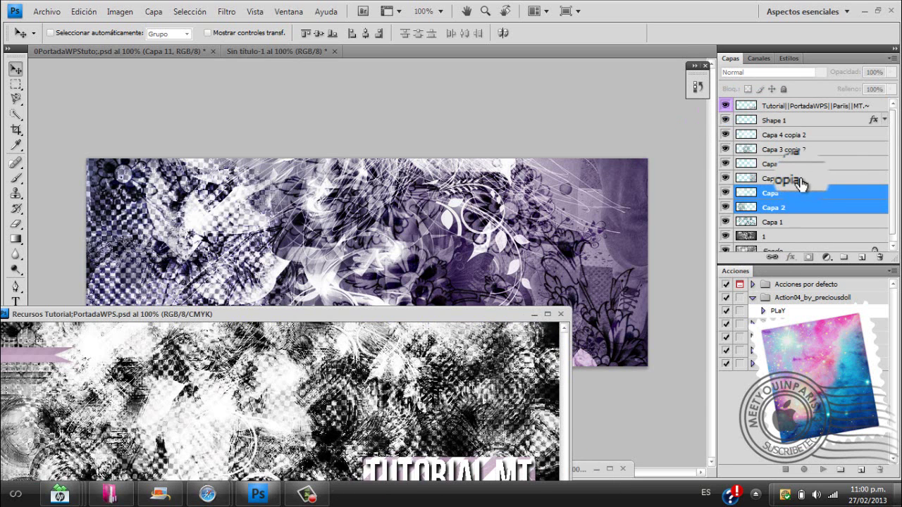
pyautogui.click(765, 180)
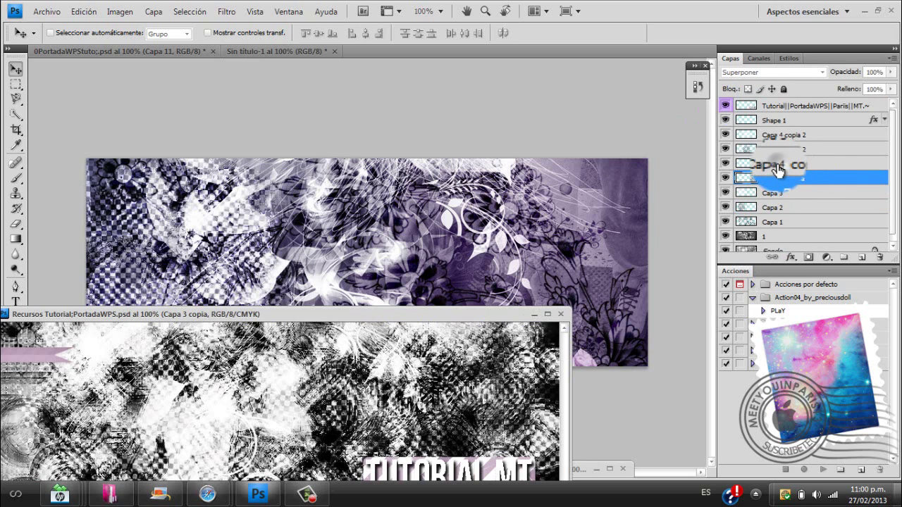
pyautogui.moveTo(777, 170); pyautogui.dragTo(518, 237)
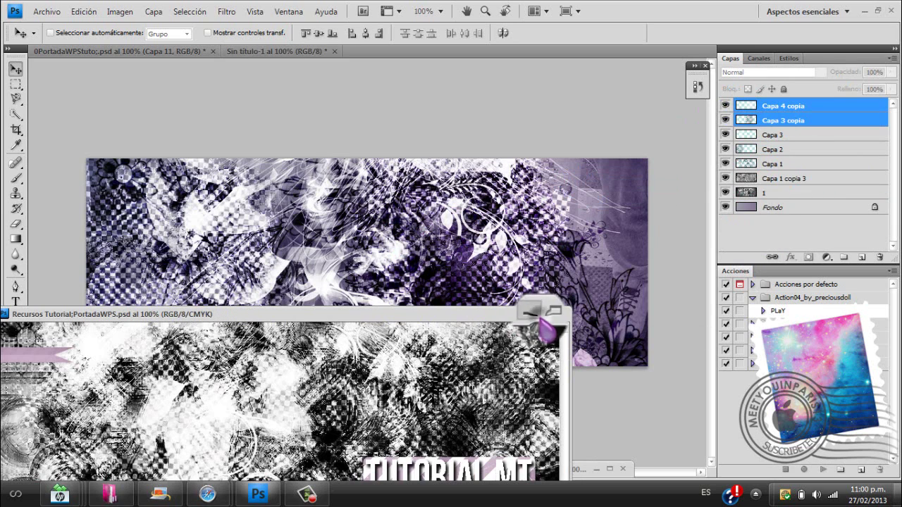
pyautogui.click(537, 314)
pyautogui.moveTo(401, 210); pyautogui.dragTo(332, 234)
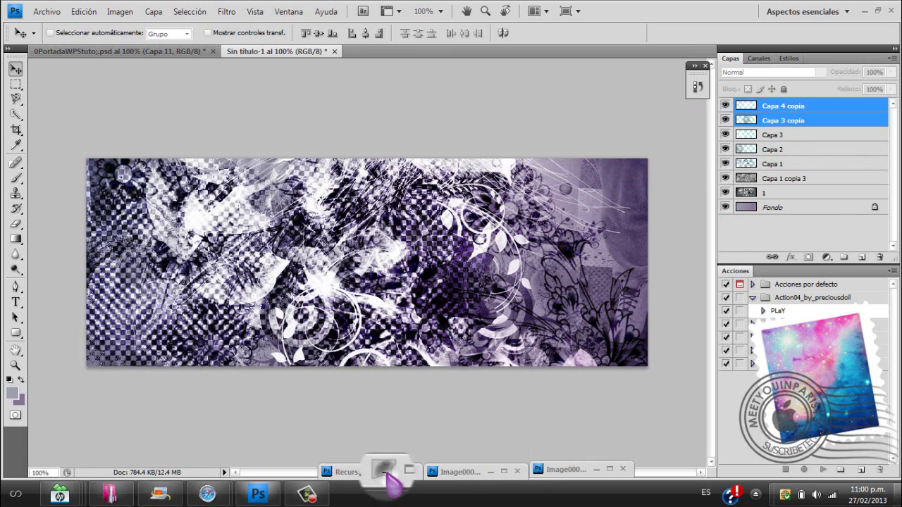
# Step: Copy layers Capa 3 copia 2 and Capa 4 copia 2 from the resources file and place them over the banner's right section
pyautogui.click(384, 469)
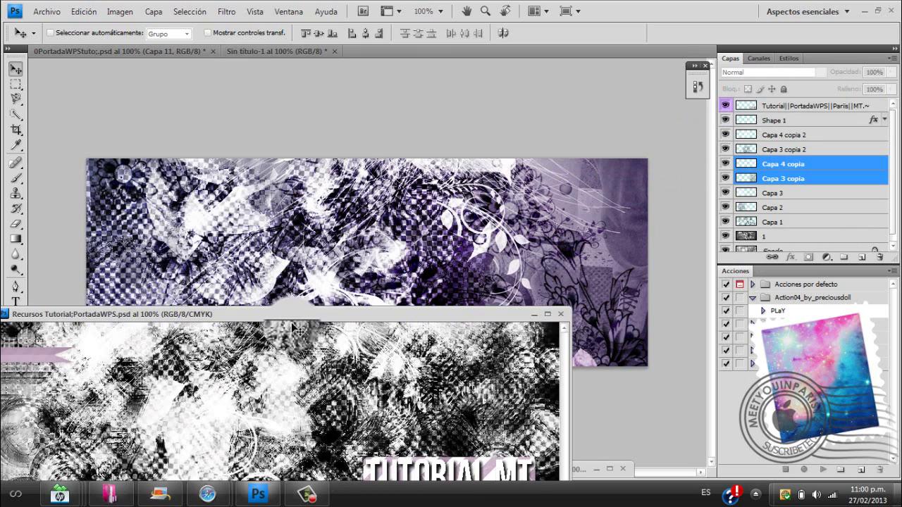
pyautogui.click(797, 150)
pyautogui.moveTo(806, 139); pyautogui.dragTo(539, 212)
pyautogui.click(534, 314)
pyautogui.moveTo(543, 281)
pyautogui.mouseDown()
pyautogui.moveTo(549, 265)
pyautogui.moveTo(554, 286)
pyautogui.mouseUp()
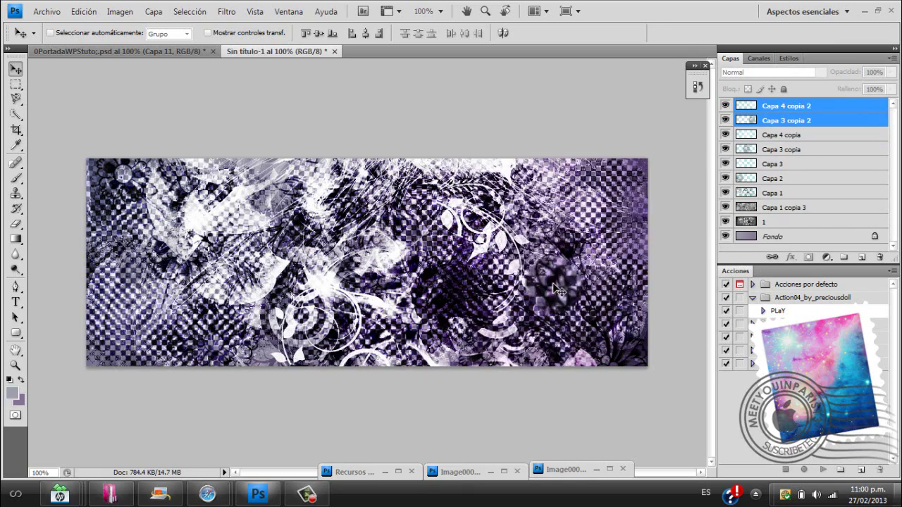
pyautogui.click(817, 108)
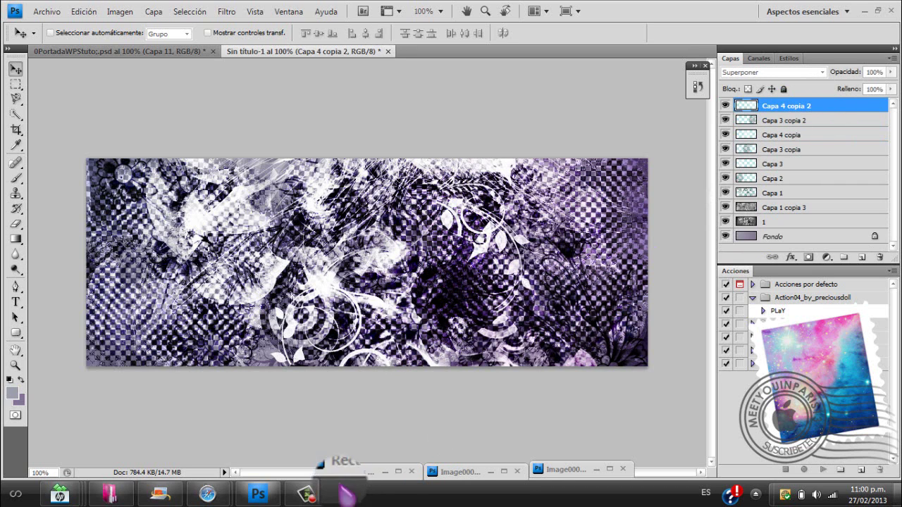
# Step: Make a circular selection around the woman's face in Image00001~138.jpg and move the cutout into the banner
pyautogui.doubleClick(461, 470)
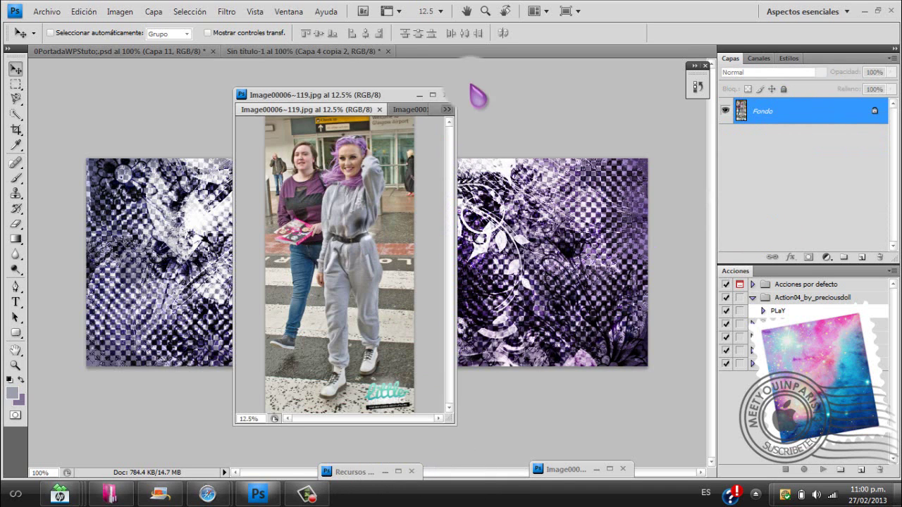
pyautogui.click(448, 110)
pyautogui.click(462, 117)
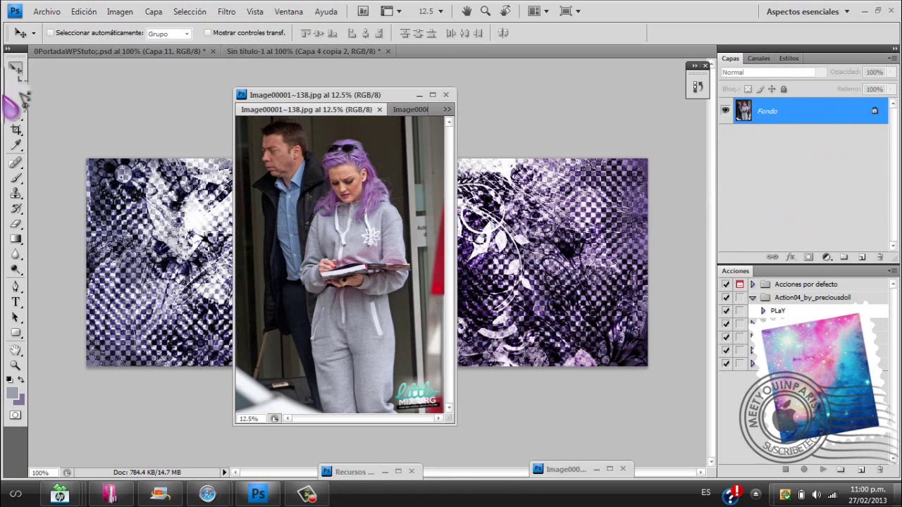
pyautogui.rightClick(18, 88)
pyautogui.click(99, 81)
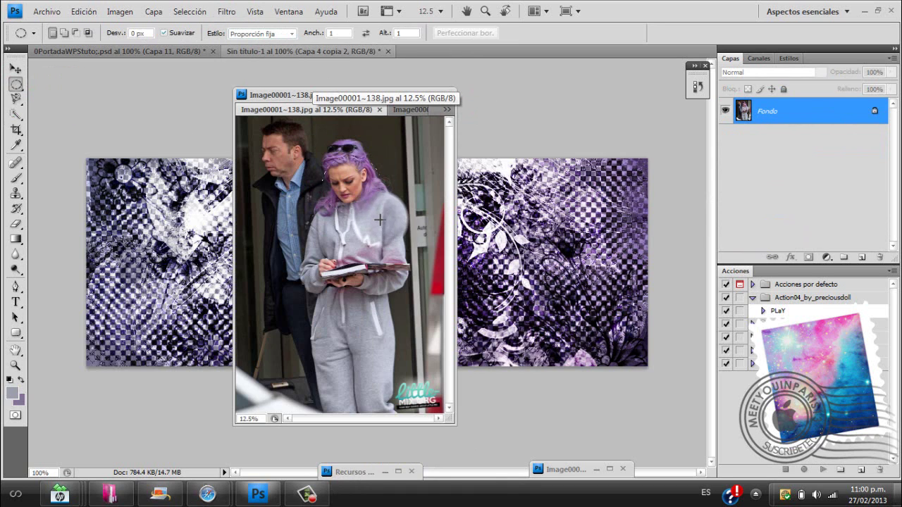
pyautogui.moveTo(379, 211); pyautogui.dragTo(416, 185)
pyautogui.click(16, 69)
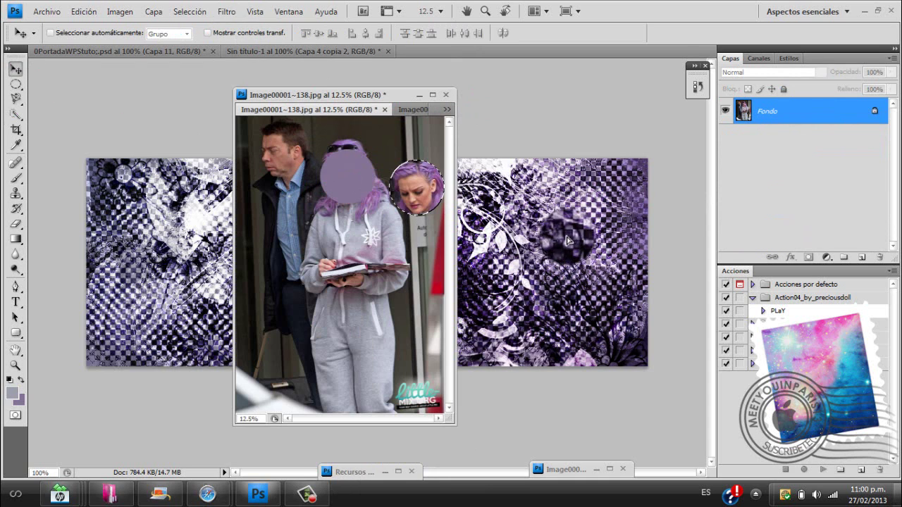
pyautogui.moveTo(567, 241); pyautogui.dragTo(568, 239)
# Step: Bring circular cutouts of the woman's face from Image00014~61.jpg and Image00006~119.jpg into the banner
pyautogui.click(16, 84)
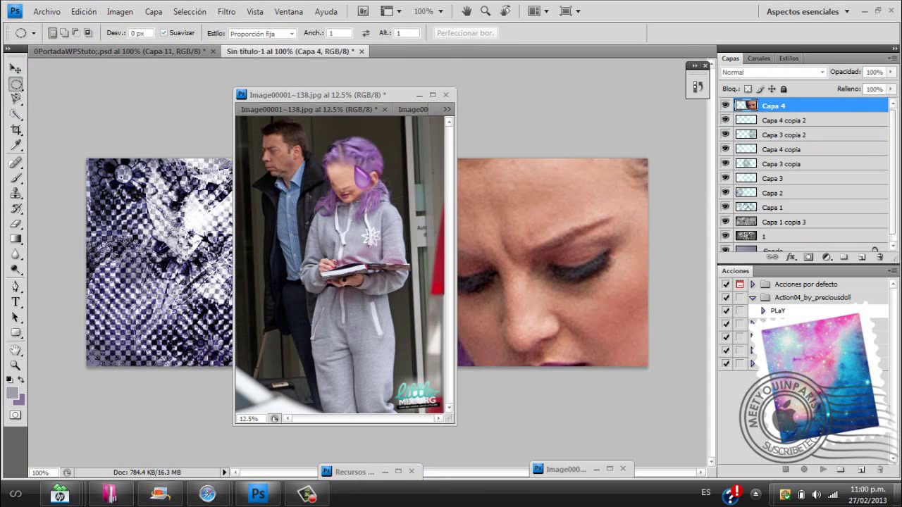
pyautogui.click(412, 109)
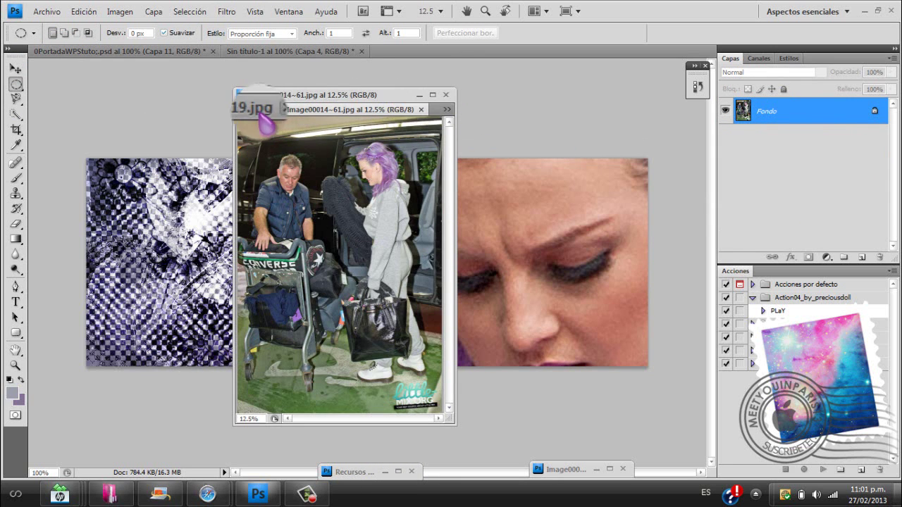
pyautogui.moveTo(266, 124); pyautogui.dragTo(262, 106)
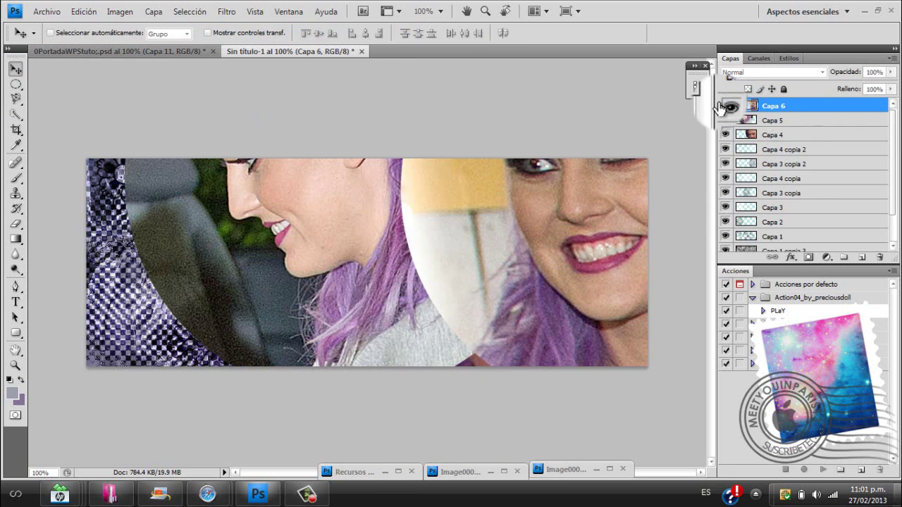
# Step: Scale the three face cutouts, Capa 4, Capa 5 and Capa 6, down to small circles inside the banner
pyautogui.moveTo(725, 106); pyautogui.dragTo(725, 120)
pyautogui.click(775, 135)
pyautogui.hotkey('ctrl', 't')
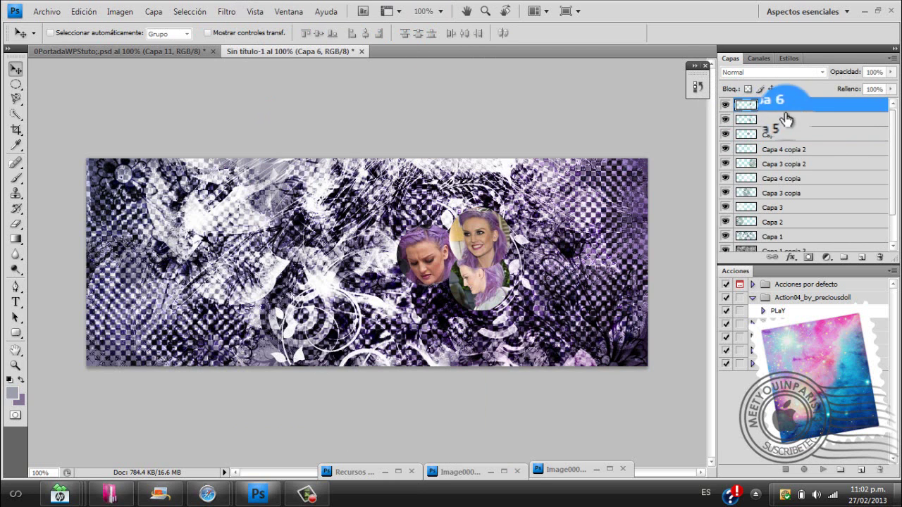
# Step: Hide Capa 5 and Capa 6, then rotate the Capa 4 face cutout about 30 degrees and move it to the banner's right edge
pyautogui.moveTo(727, 120); pyautogui.dragTo(725, 106)
pyautogui.click(761, 135)
pyautogui.hotkey('ctrl', 't')
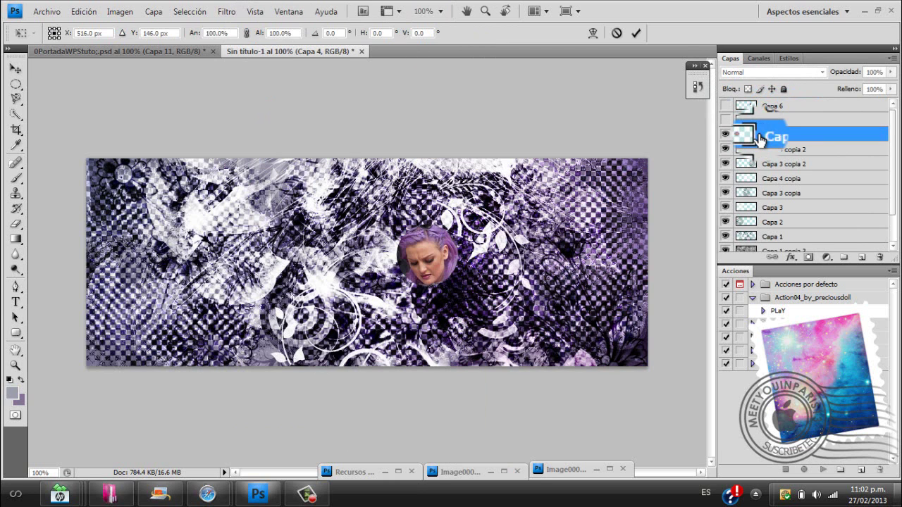
pyautogui.moveTo(445, 185); pyautogui.dragTo(466, 195)
pyautogui.moveTo(431, 243); pyautogui.dragTo(633, 281)
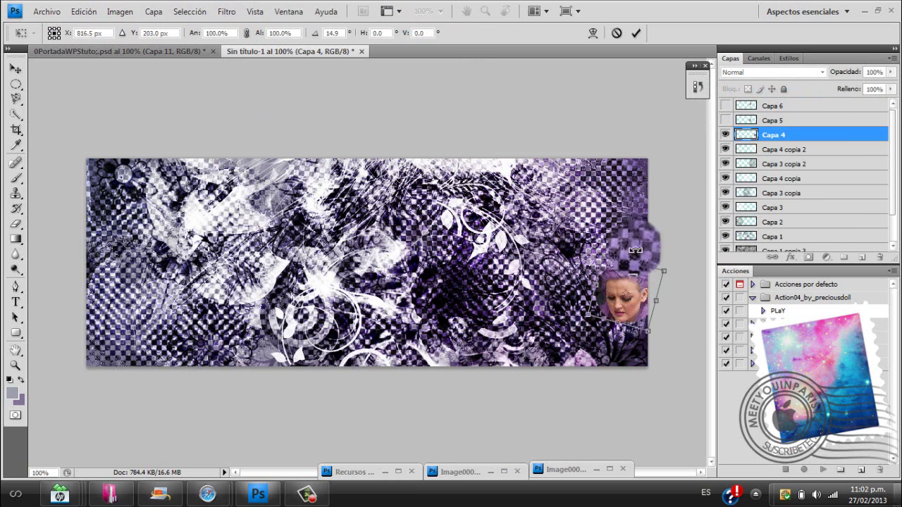
pyautogui.moveTo(636, 248); pyautogui.dragTo(645, 252)
pyautogui.moveTo(637, 287); pyautogui.dragTo(641, 285)
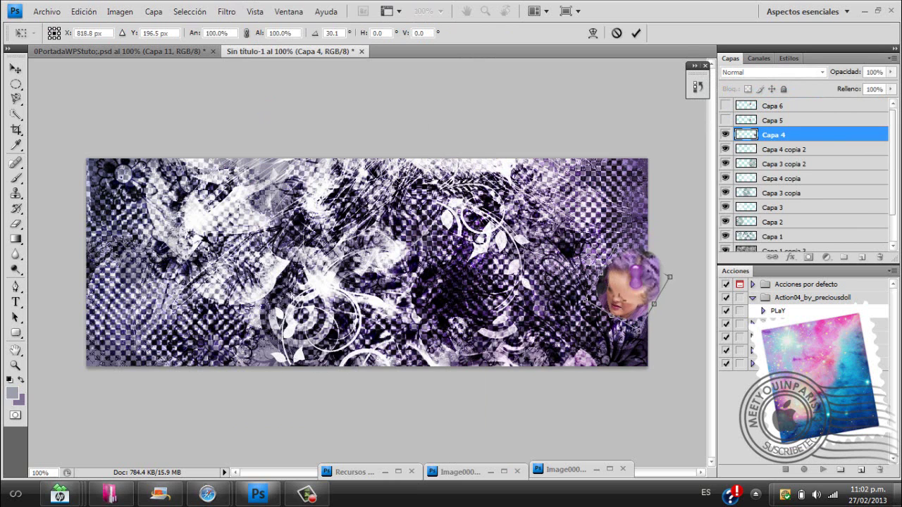
pyautogui.press('Return')
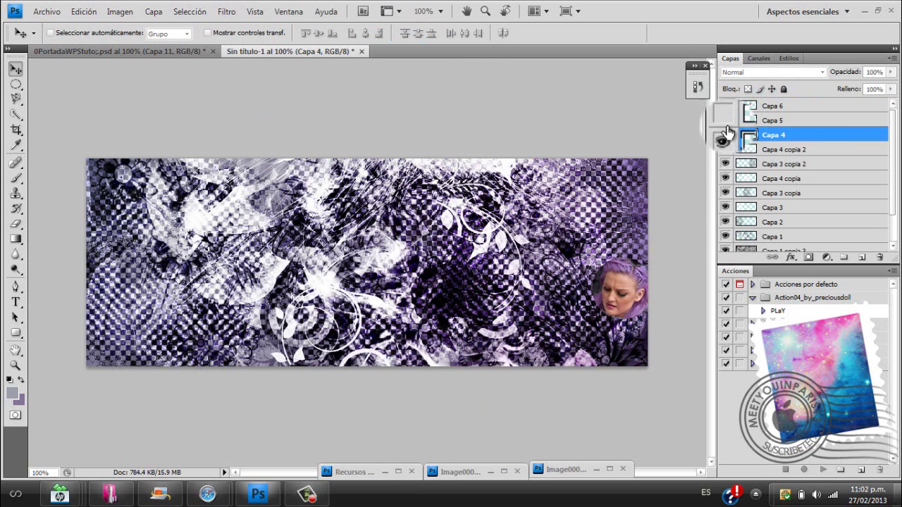
# Step: Show Capa 5 and move the profile face cutout to the lower left of the Capa 4 face
pyautogui.click(725, 120)
pyautogui.click(747, 120)
pyautogui.hotkey('ctrl', 't')
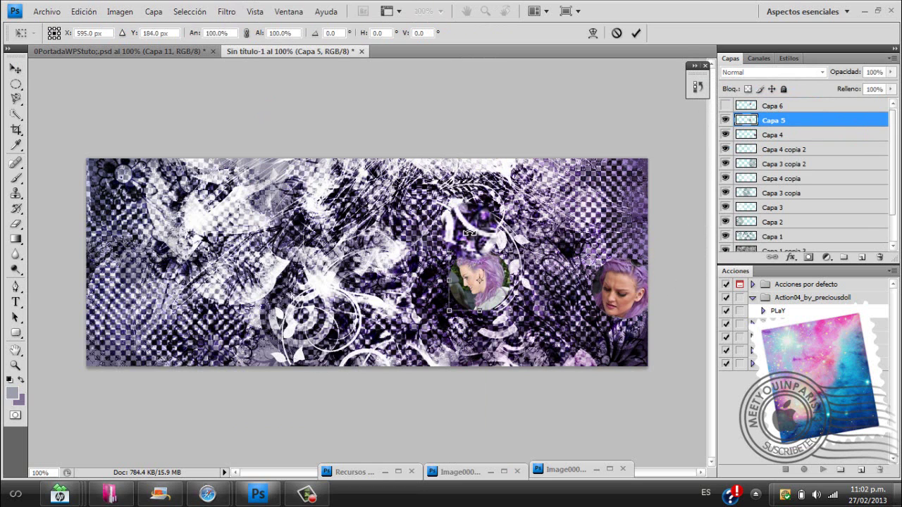
pyautogui.moveTo(475, 267); pyautogui.dragTo(584, 315)
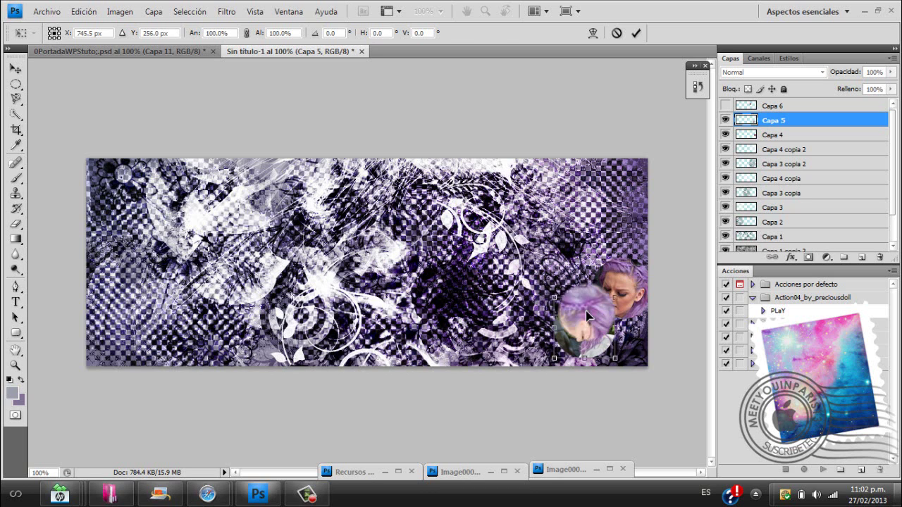
pyautogui.press('Return')
# Step: Show Capa 6, place the smiling face cutout in the banner's lower-right corner tilted about 10 degrees, and put its layer beneath Capa 5
pyautogui.click(726, 106)
pyautogui.click(773, 106)
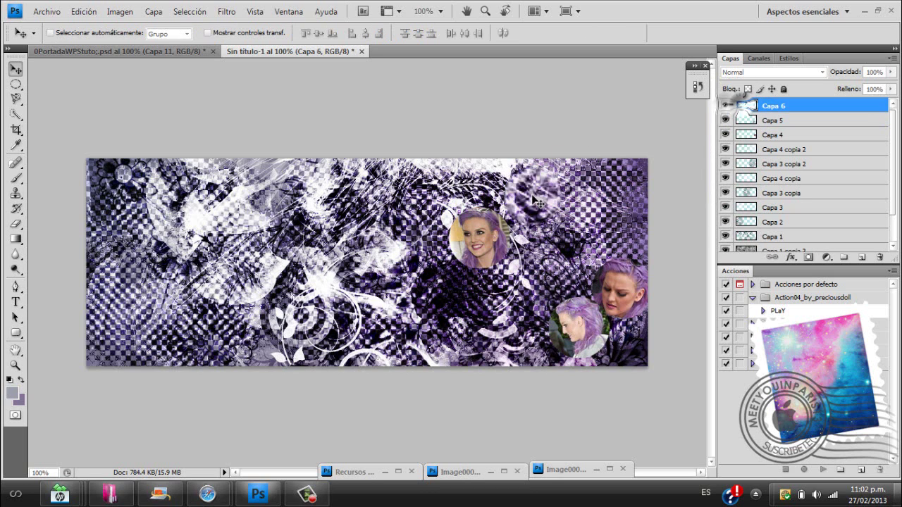
pyautogui.hotkey('ctrl', 't')
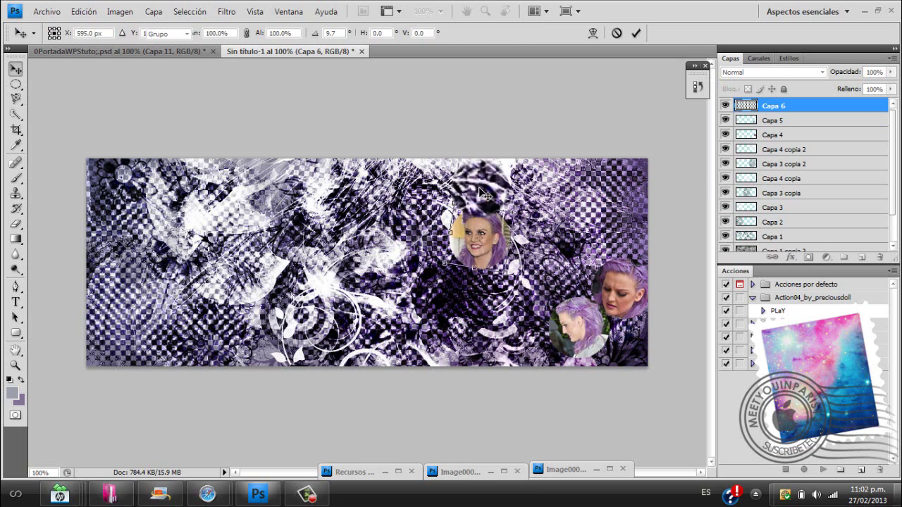
pyautogui.press('Return')
pyautogui.moveTo(491, 232); pyautogui.dragTo(608, 347)
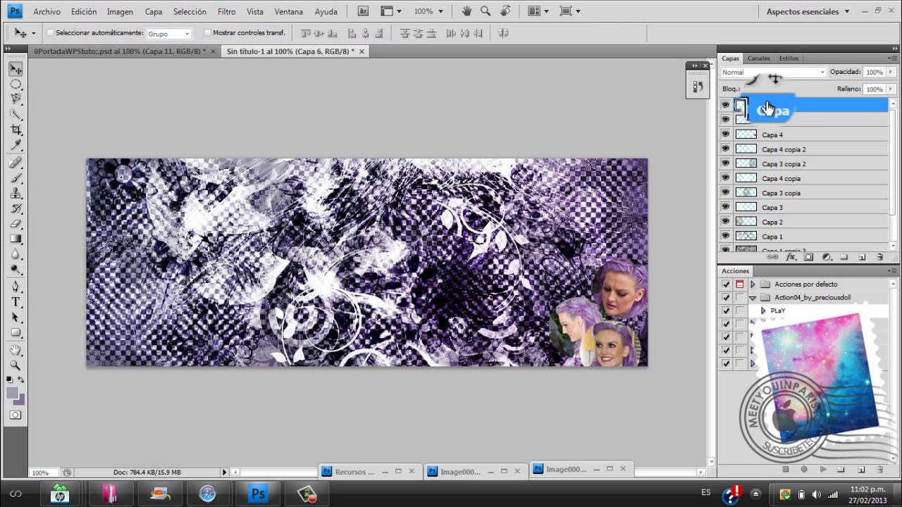
pyautogui.moveTo(783, 112); pyautogui.dragTo(838, 121)
# Step: Add a drop shadow and an inner shadow at 100% opacity to the Capa 4 face cutout
pyautogui.click(842, 136)
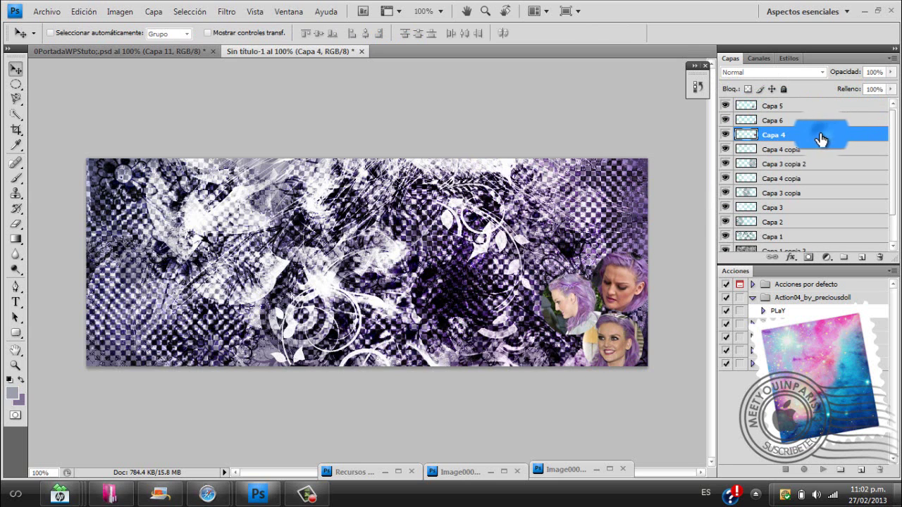
pyautogui.doubleClick(812, 140)
pyautogui.moveTo(680, 69); pyautogui.dragTo(618, 109)
pyautogui.click(417, 154)
pyautogui.click(415, 167)
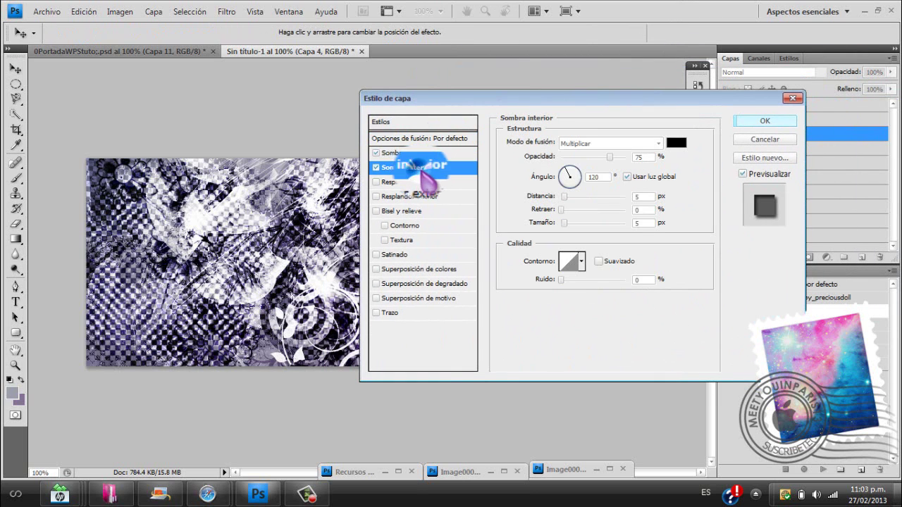
pyautogui.moveTo(623, 158); pyautogui.dragTo(627, 156)
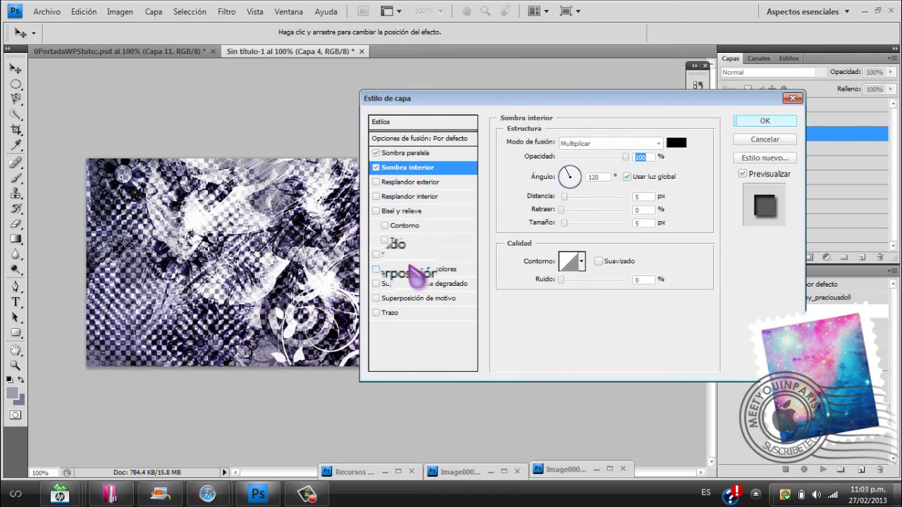
# Step: Add a 5 px outside stroke to Capa 4 and fill it with a small purple floral pattern
pyautogui.click(394, 312)
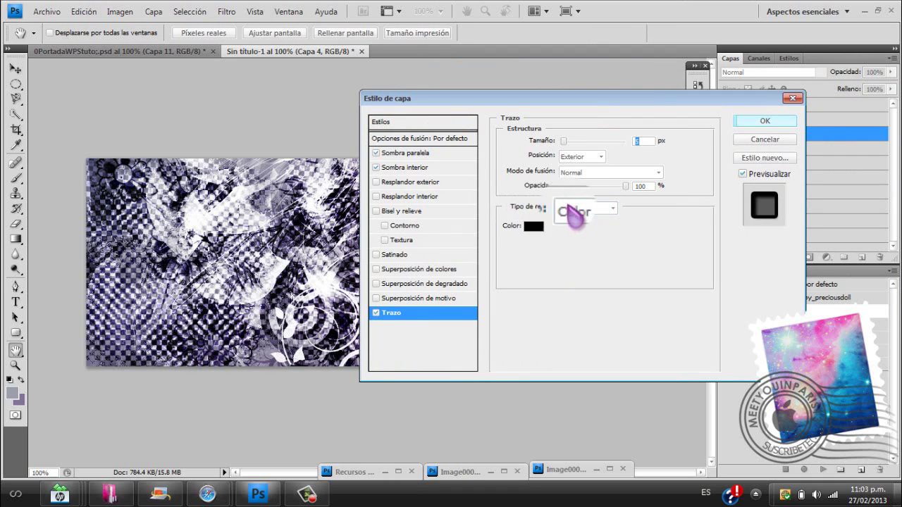
pyautogui.click(577, 209)
pyautogui.click(584, 251)
pyautogui.click(557, 217)
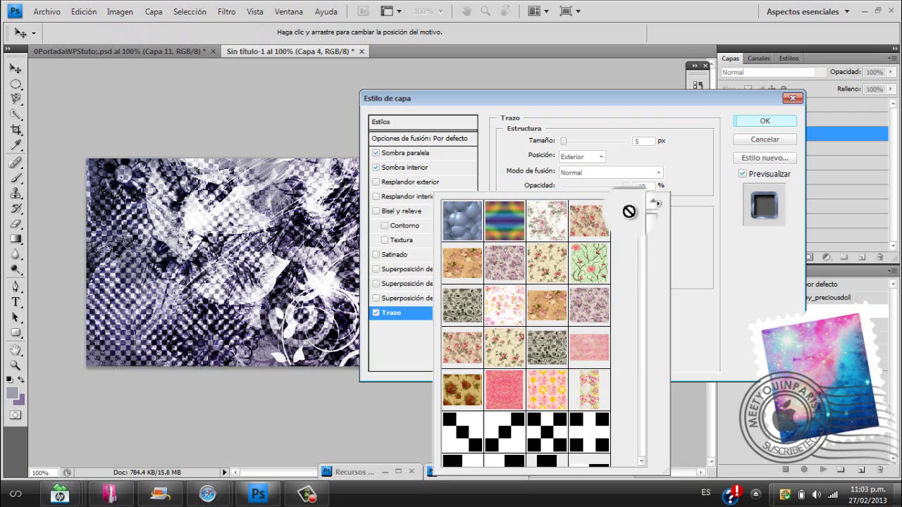
pyautogui.click(572, 322)
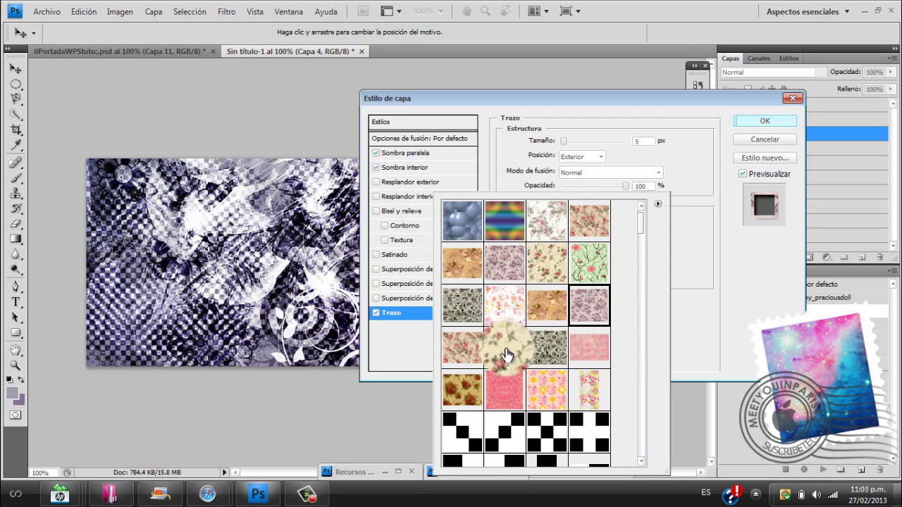
pyautogui.click(677, 302)
# Step: Compare other floral patterns on the Capa 4 stroke, settle on the small purple floral one and apply the layer style
pyautogui.moveTo(704, 103); pyautogui.dragTo(417, 98)
pyautogui.click(285, 235)
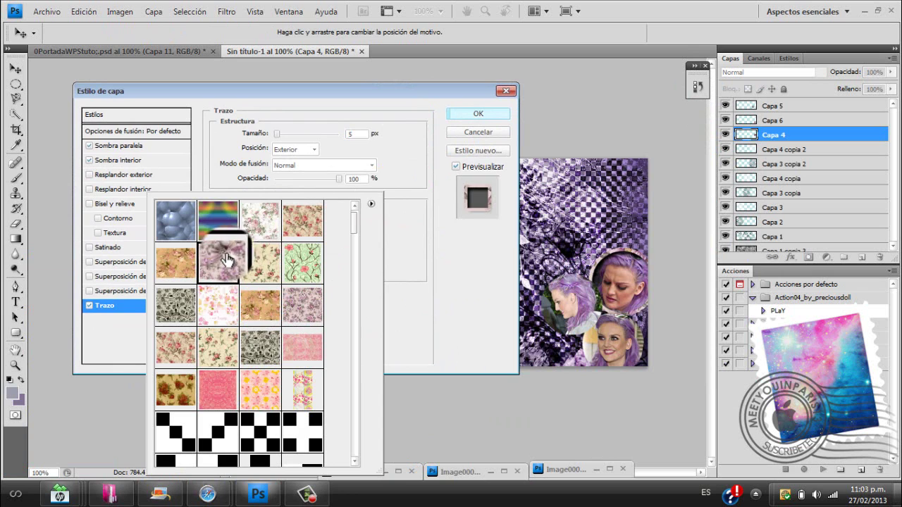
pyautogui.click(215, 391)
pyautogui.click(176, 351)
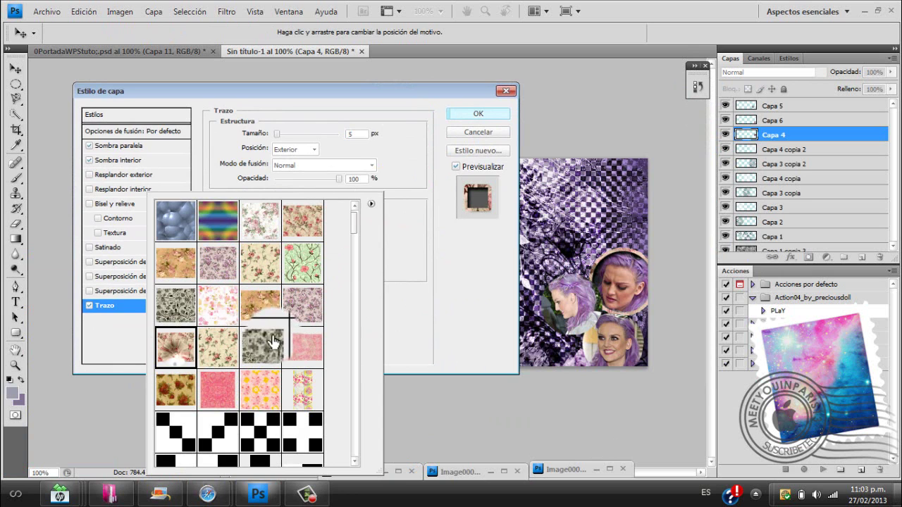
pyautogui.click(190, 315)
pyautogui.click(296, 321)
pyautogui.click(404, 316)
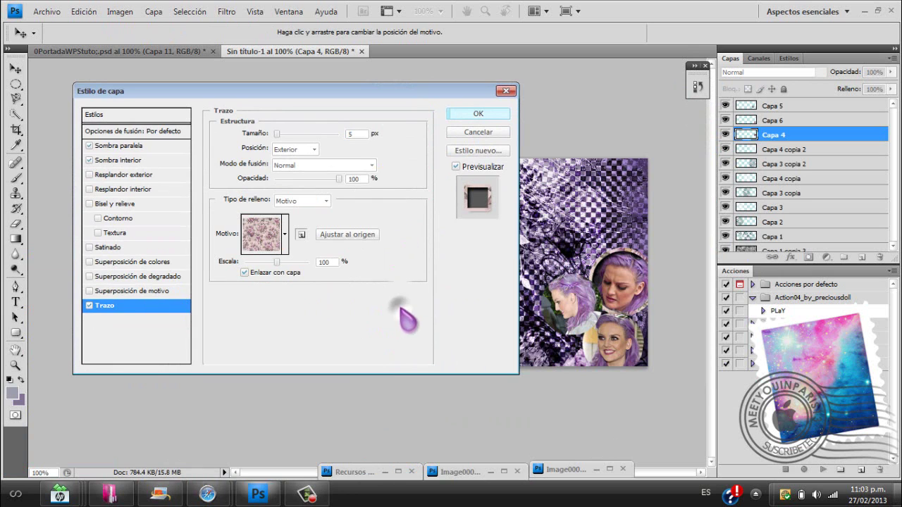
pyautogui.click(479, 114)
# Step: Copy the Capa 4 layer style to the Capa 6 and Capa 5 face cutouts
pyautogui.click(883, 135)
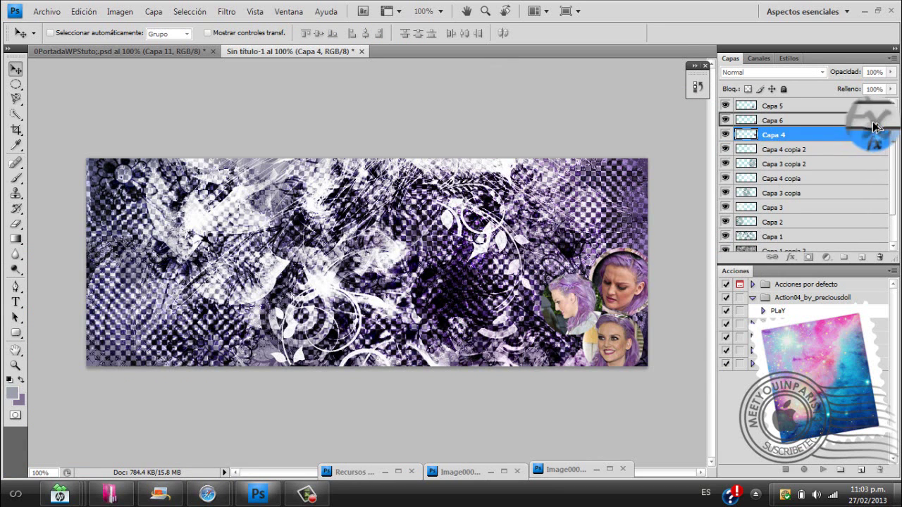
pyautogui.click(874, 139)
pyautogui.click(877, 144)
pyautogui.moveTo(872, 135); pyautogui.dragTo(875, 105)
pyautogui.click(883, 106)
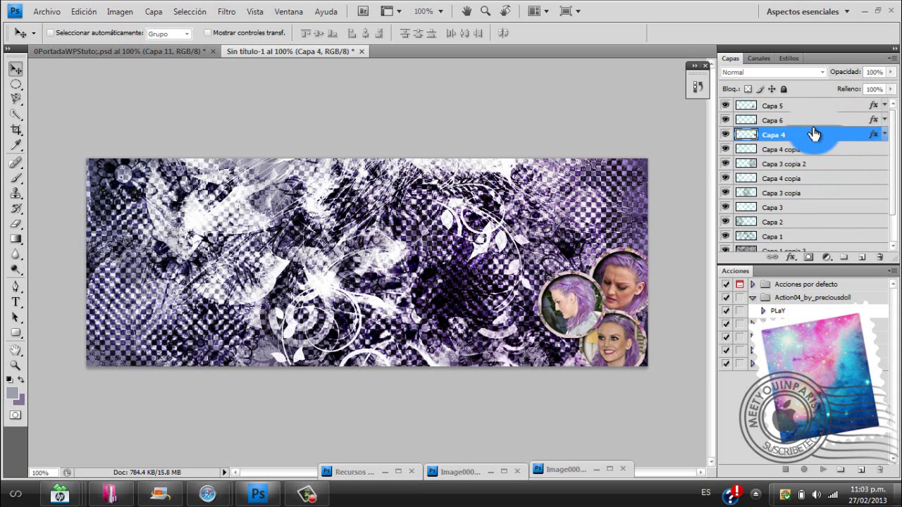
# Step: Duplicate the Capa 5, Capa 6 and Capa 4 layers together and merge the three copies into one layer
pyautogui.keyDown('shift'); pyautogui.click(792, 107); pyautogui.keyUp('shift')
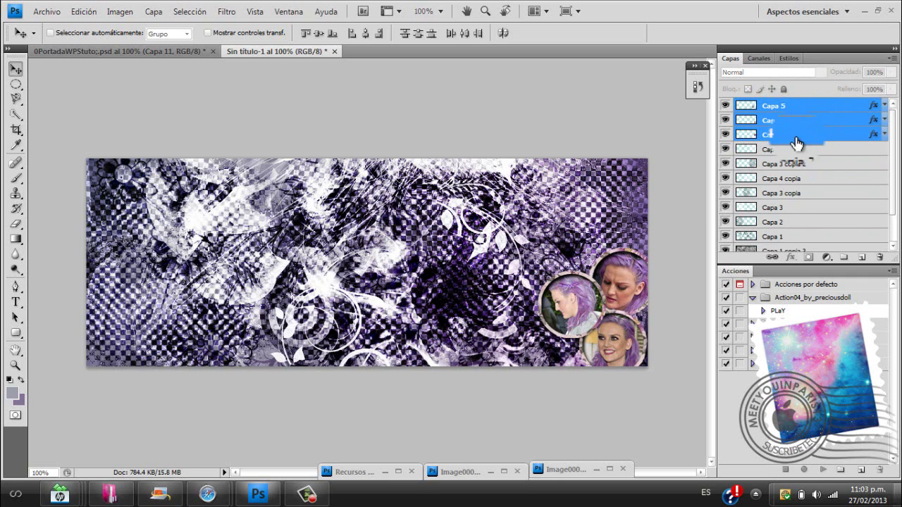
pyautogui.rightClick(798, 111)
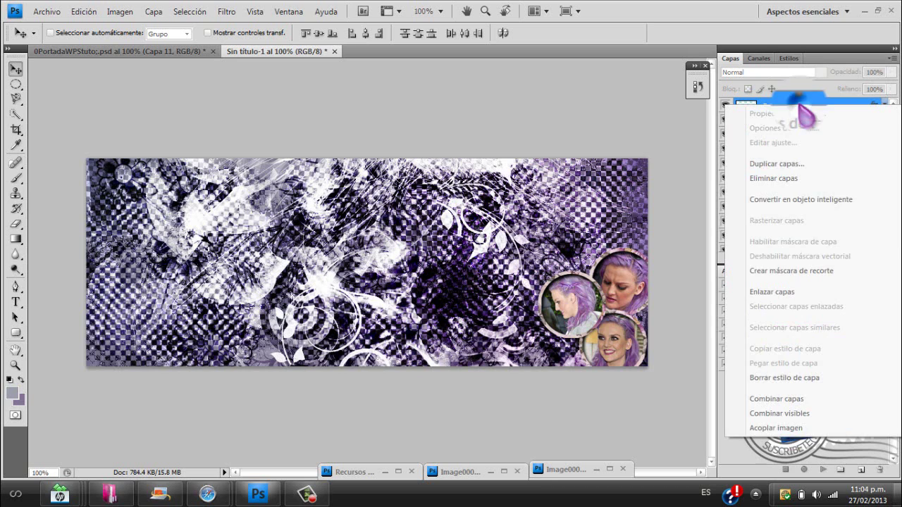
pyautogui.click(767, 168)
pyautogui.click(557, 147)
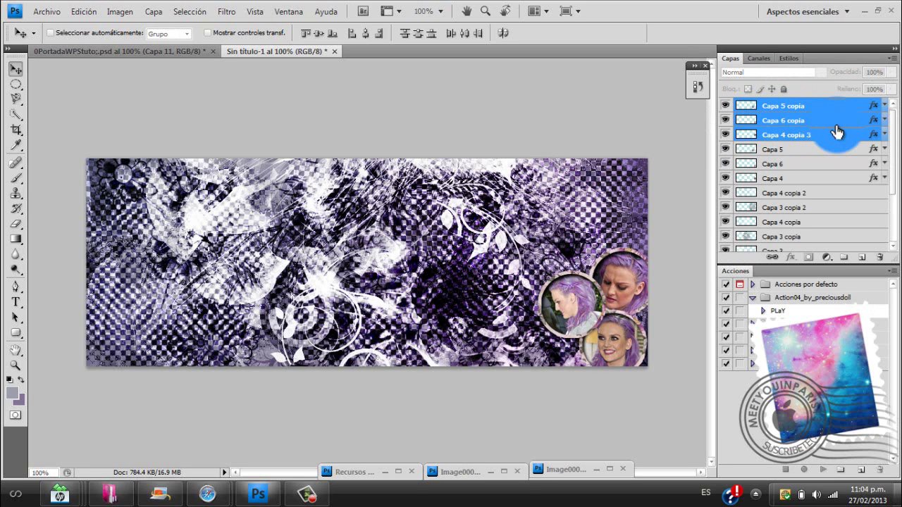
pyautogui.hotkey('ctrl', 'e')
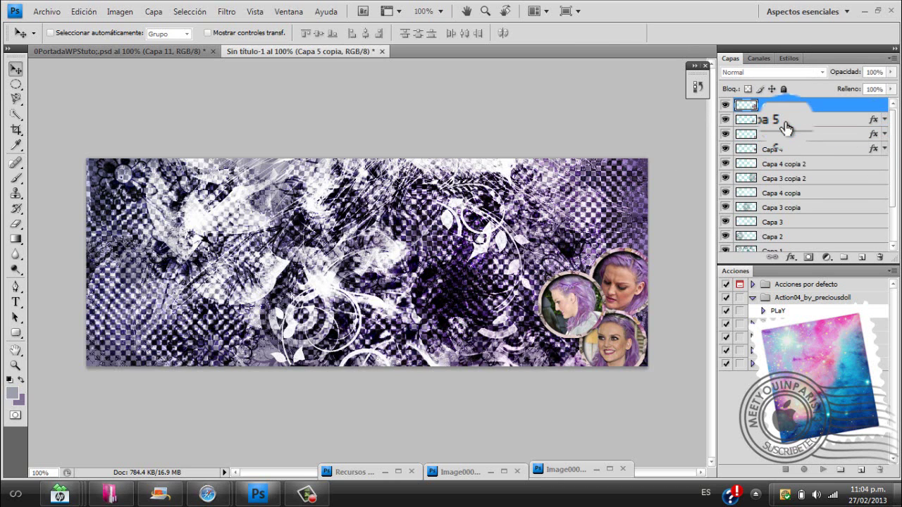
# Step: Flip the merged face group horizontally and move it to the banner's lower-left corner
pyautogui.hotkey('ctrl', 't')
pyautogui.rightClick(611, 276)
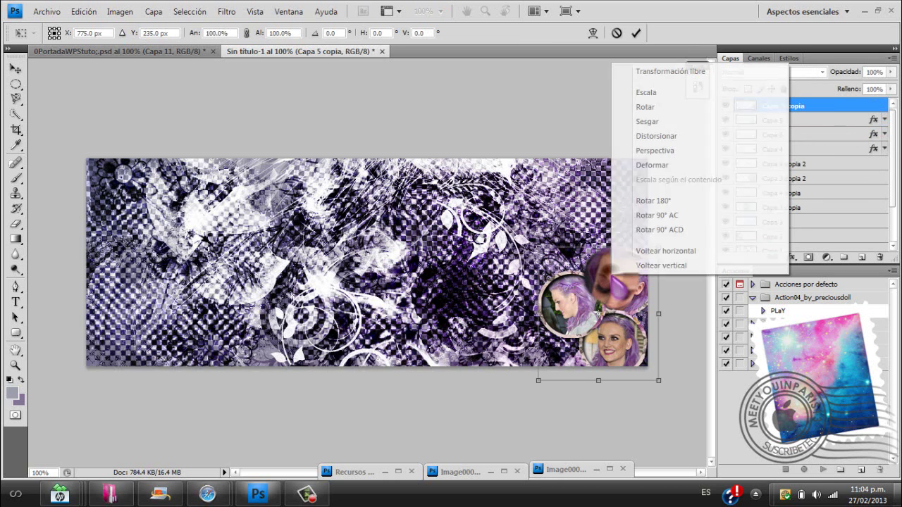
pyautogui.click(655, 251)
pyautogui.moveTo(598, 310); pyautogui.dragTo(155, 339)
pyautogui.press('Return')
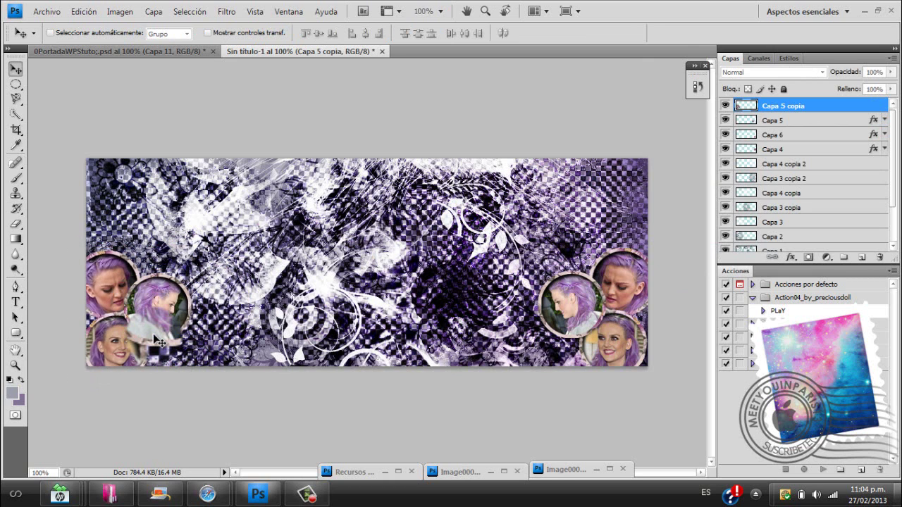
# Step: Duplicate the merged faces, scale the copy to 65%, place it in the banner's upper-left corner rotated about 64 degrees, and desaturate it
pyautogui.hotkey('ctrl', 'j')
pyautogui.hotkey('ctrl', 't')
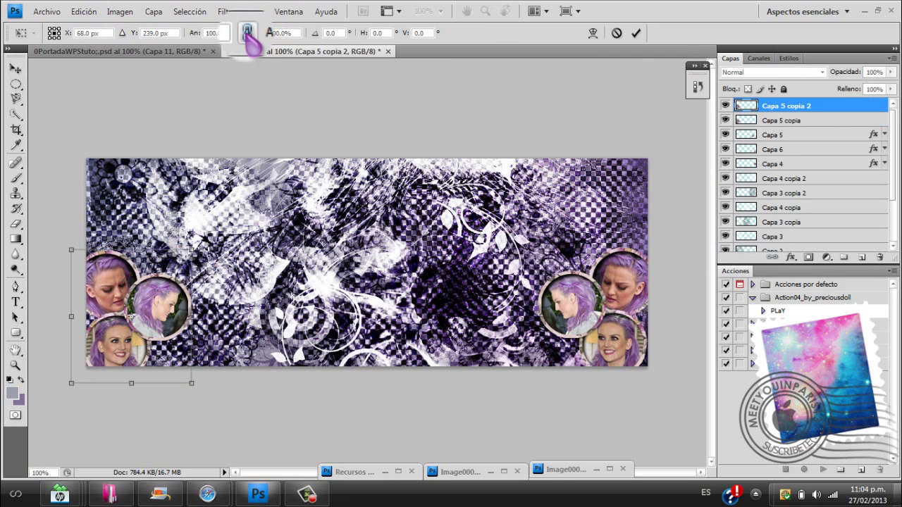
pyautogui.click(242, 33)
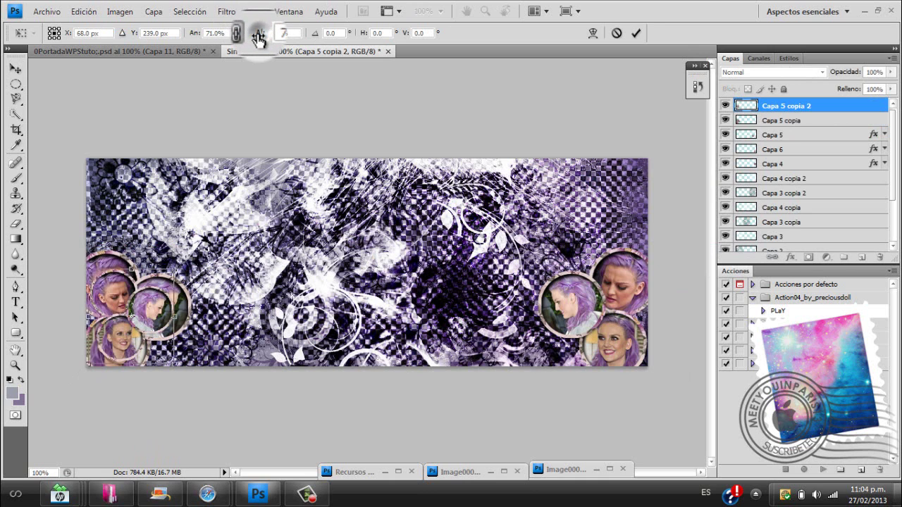
pyautogui.moveTo(259, 40); pyautogui.dragTo(254, 39)
pyautogui.moveTo(139, 219); pyautogui.dragTo(126, 162)
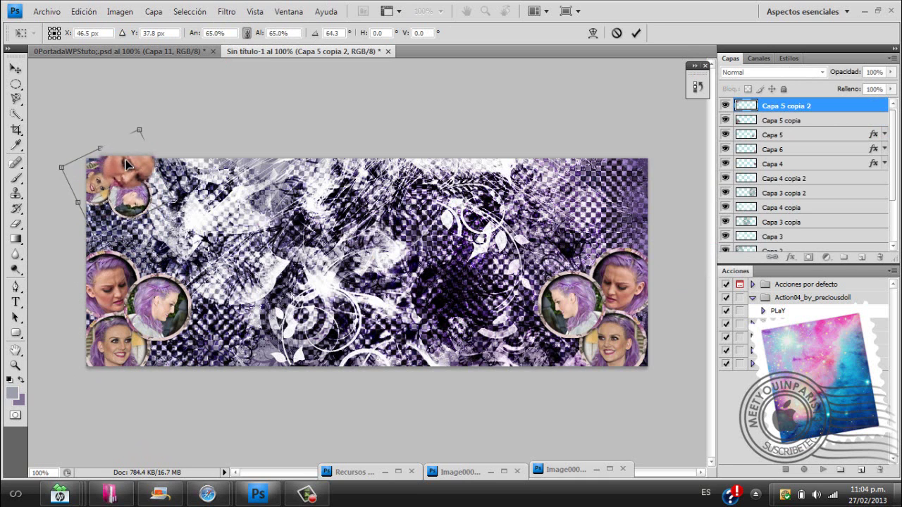
pyautogui.press('Return')
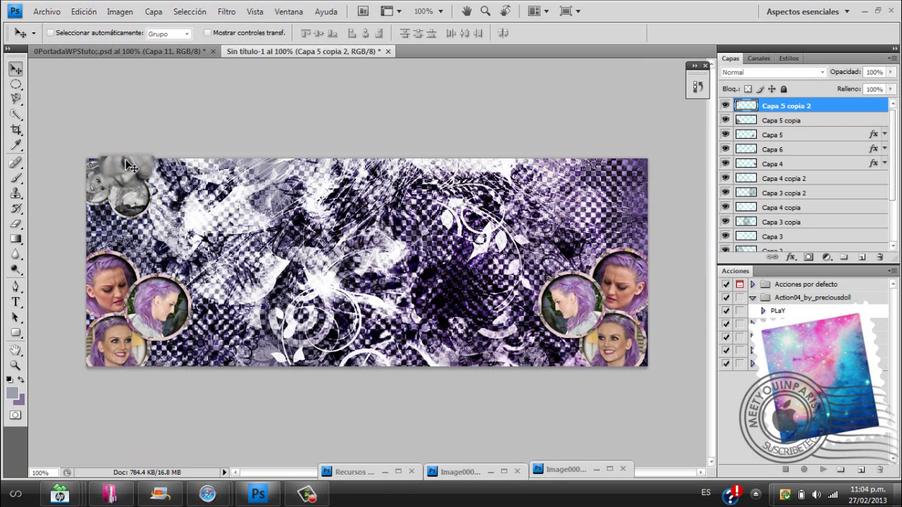
# Step: Duplicate the desaturated face group, flip the copy horizontally and move it to the banner's upper-right corner
pyautogui.hotkey('ctrl', 'j')
pyautogui.hotkey('ctrl', 't')
pyautogui.rightClick(120, 164)
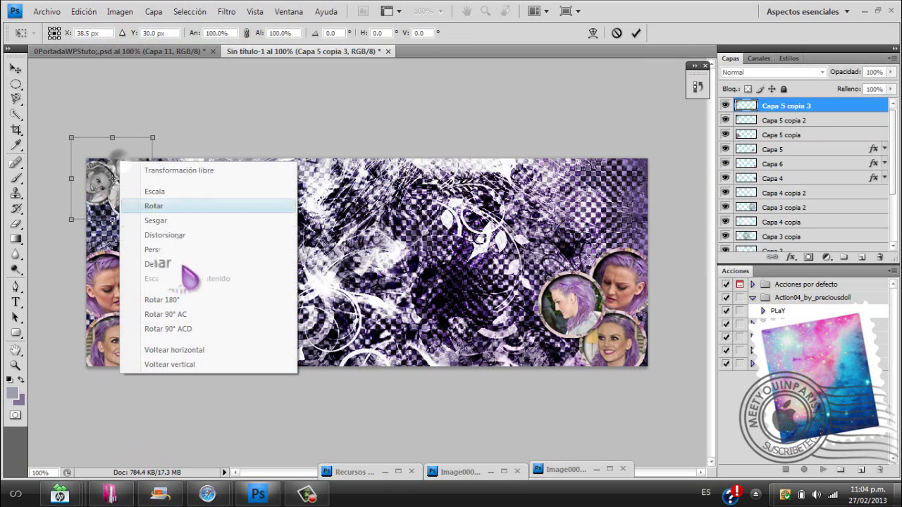
pyautogui.click(208, 347)
pyautogui.moveTo(129, 188); pyautogui.dragTo(639, 191)
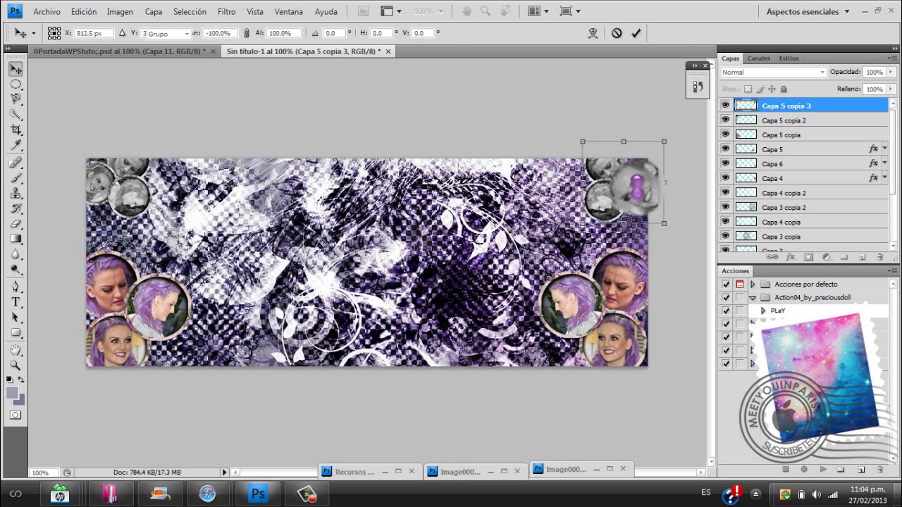
pyautogui.press('Return')
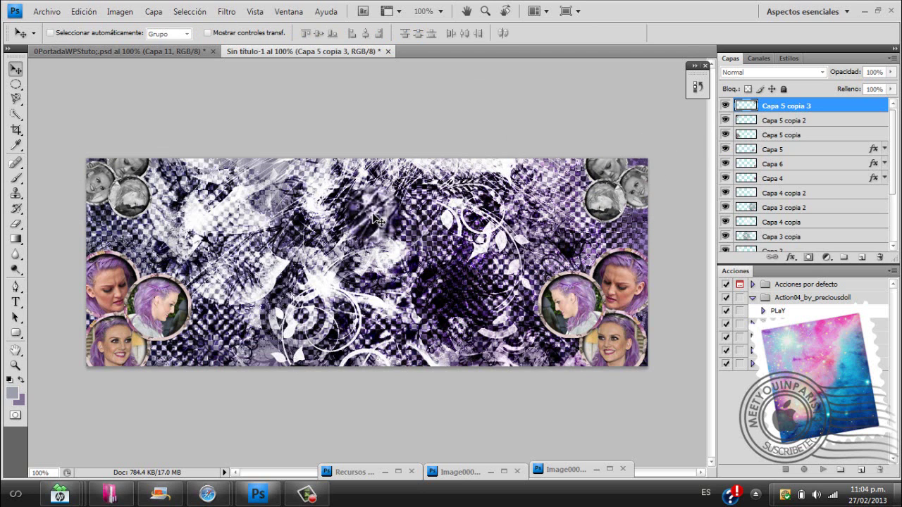
# Step: Draw a small grey rounded square with a 10 px corner radius near the middle of the banner
pyautogui.click(161, 51)
pyautogui.click(265, 51)
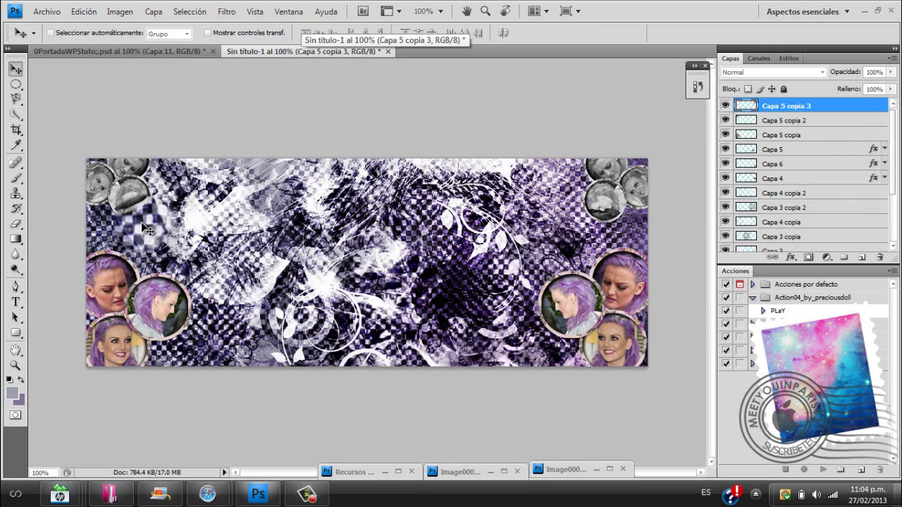
pyautogui.click(16, 332)
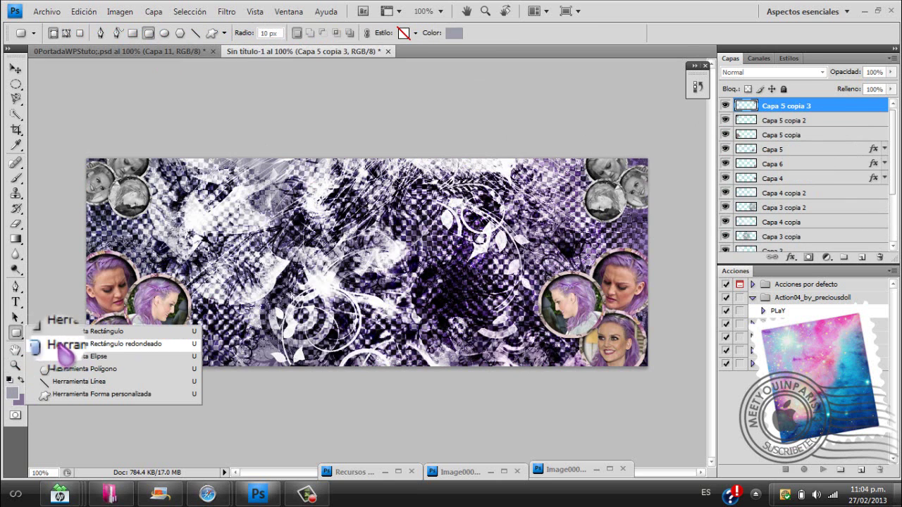
pyautogui.click(57, 346)
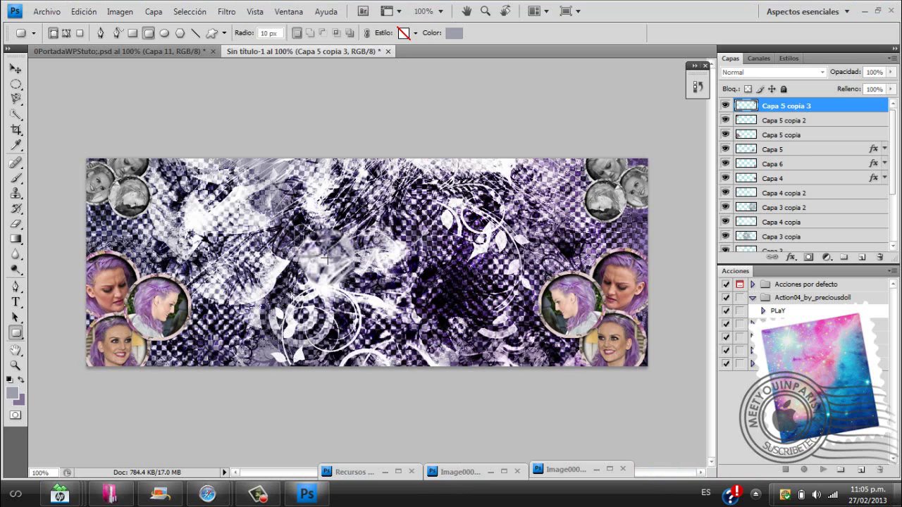
pyautogui.moveTo(326, 258); pyautogui.dragTo(295, 224)
pyautogui.click(15, 68)
pyautogui.moveTo(745, 106); pyautogui.dragTo(761, 119)
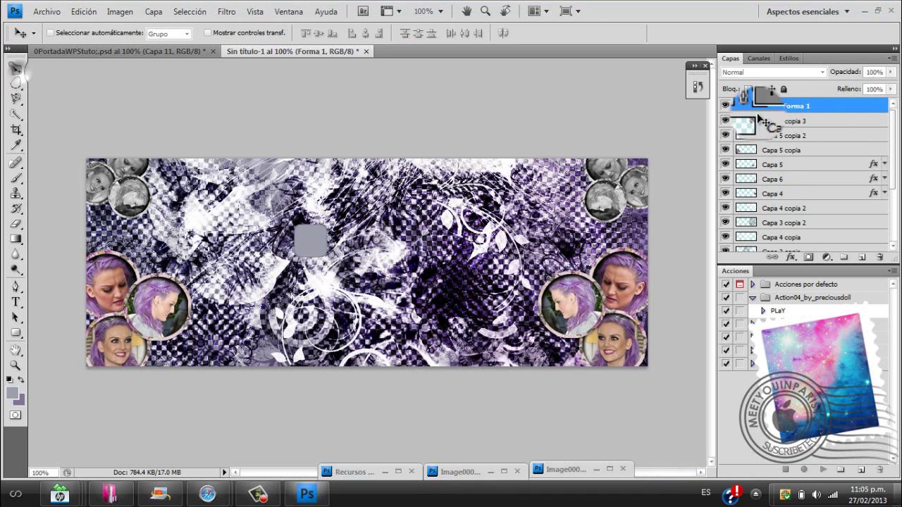
# Step: Duplicate the rounded square twice, enlarge the squares slightly and line up all three in a row at the banner's lower centre
pyautogui.hotkey('ctrl', 'j')
pyautogui.hotkey('ctrl', 'j')
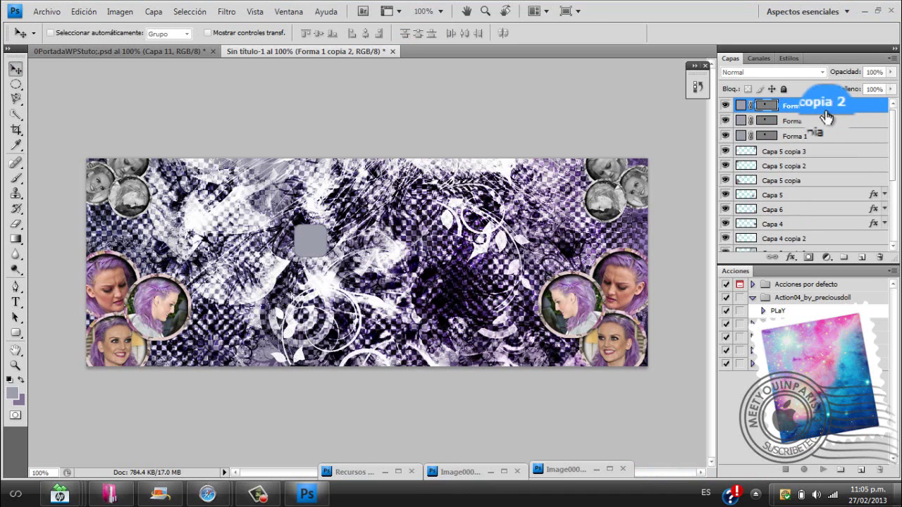
pyautogui.click(762, 121)
pyautogui.moveTo(306, 245); pyautogui.dragTo(338, 245)
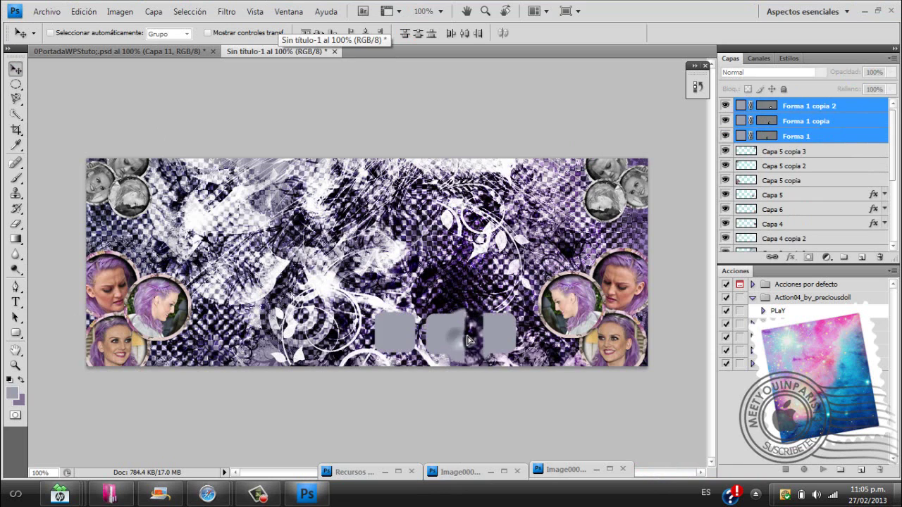
pyautogui.moveTo(458, 324); pyautogui.dragTo(478, 341)
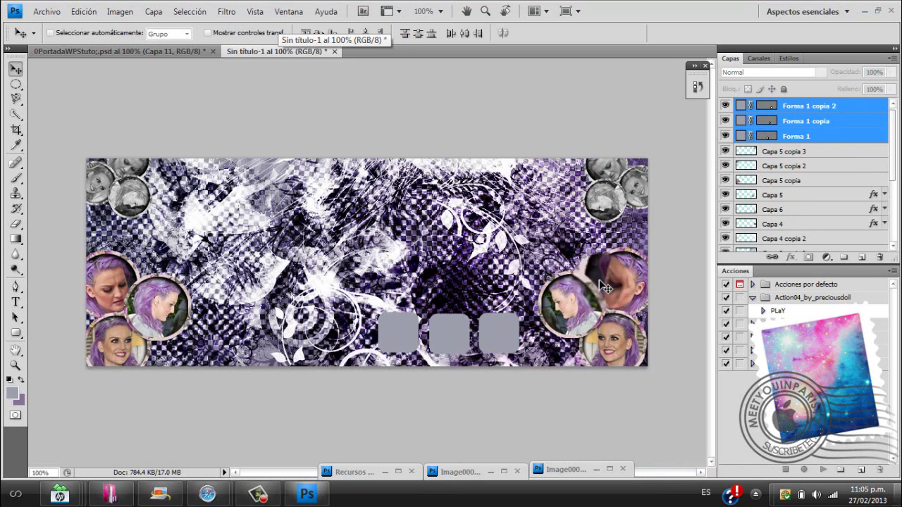
# Step: Bring the photo Image00016~56.jpg in directly above Forma 1, scale it to 11% and position its face over the leftmost rounded square
pyautogui.click(796, 136)
pyautogui.doubleClick(460, 471)
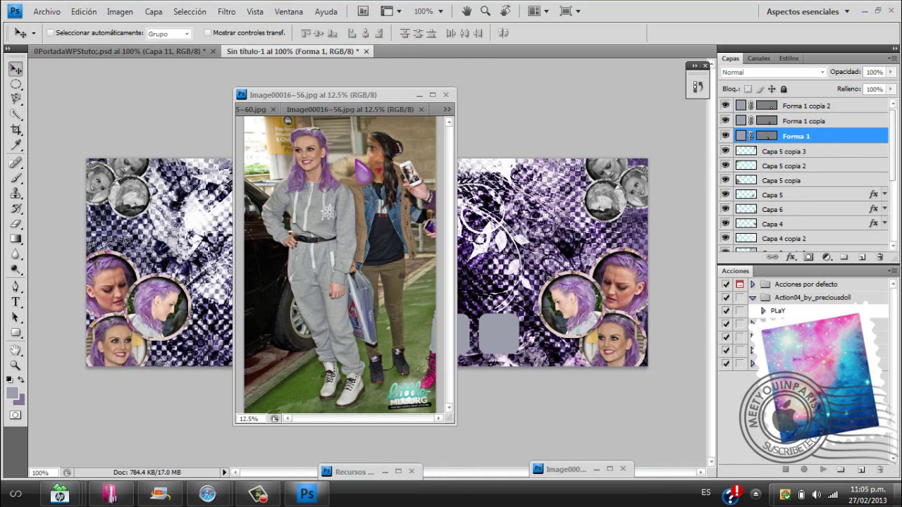
pyautogui.moveTo(346, 257); pyautogui.dragTo(501, 256)
pyautogui.click(420, 95)
pyautogui.hotkey('ctrl', 't')
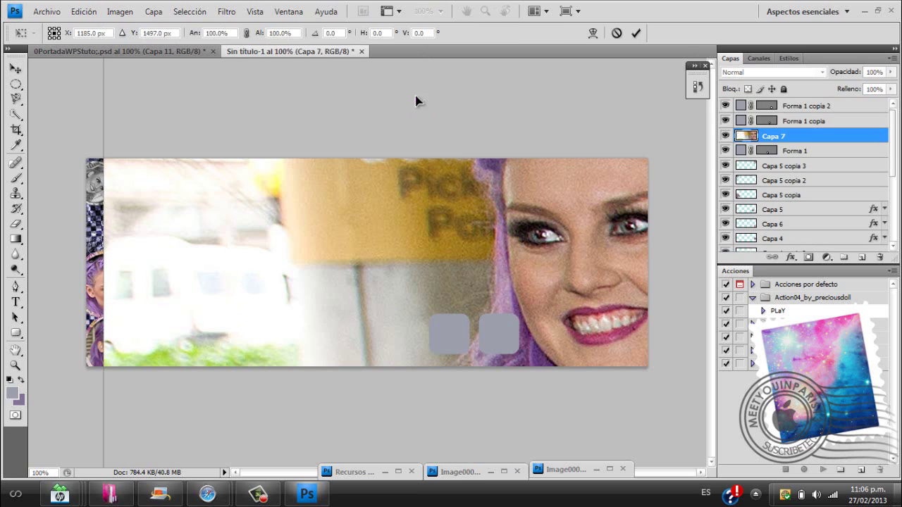
pyautogui.click(248, 33)
pyautogui.moveTo(259, 33); pyautogui.dragTo(246, 37)
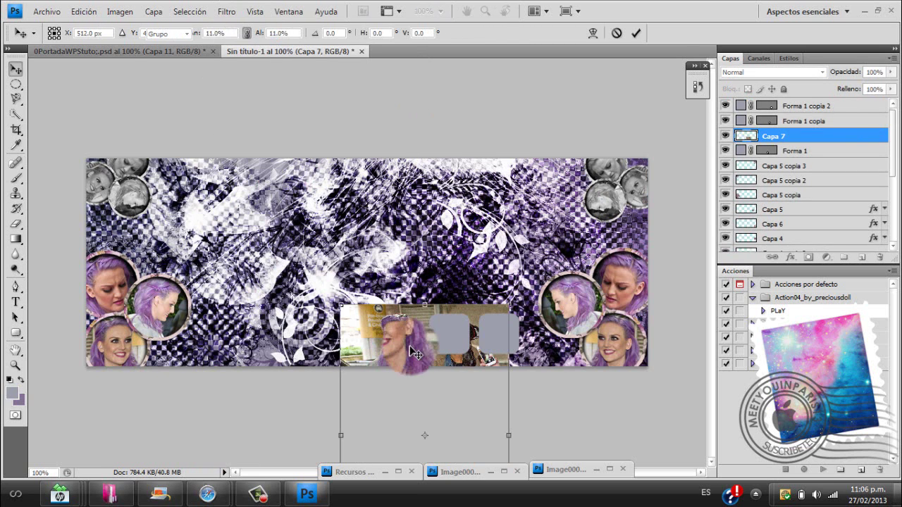
pyautogui.press('Return')
# Step: Clip the Capa 7 photo into the leftmost rounded square as one merged layer and copy Capa 5's layer effects onto it
pyautogui.rightClick(832, 144)
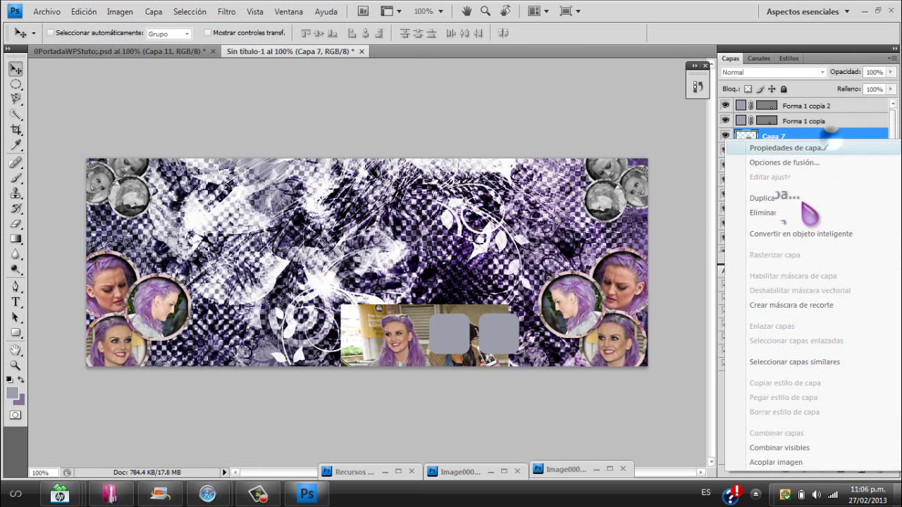
pyautogui.click(804, 310)
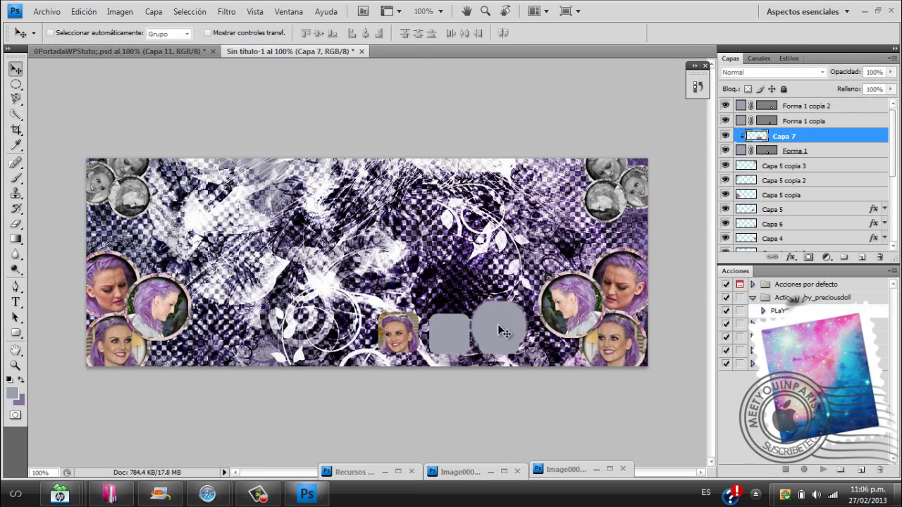
pyautogui.keyDown('ctrl'); pyautogui.click(815, 152); pyautogui.keyUp('ctrl')
pyautogui.hotkey('ctrl', 'e')
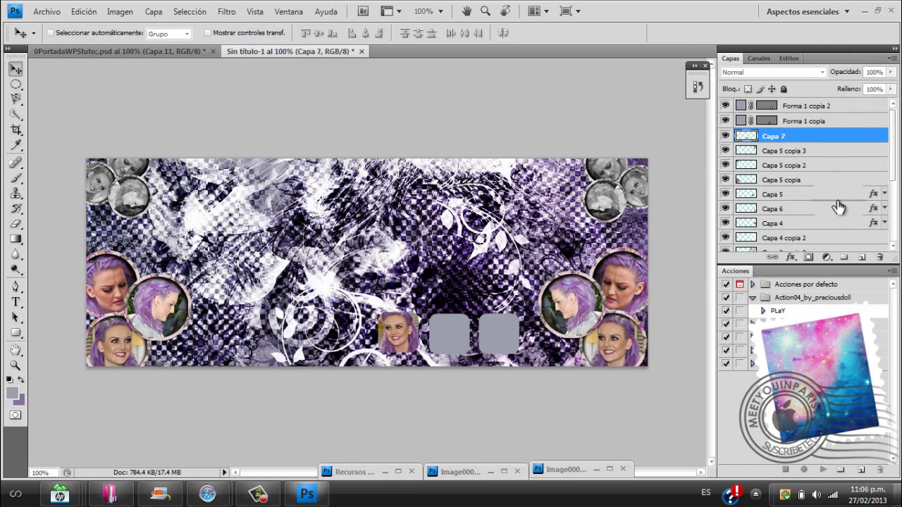
pyautogui.moveTo(839, 198); pyautogui.dragTo(872, 140)
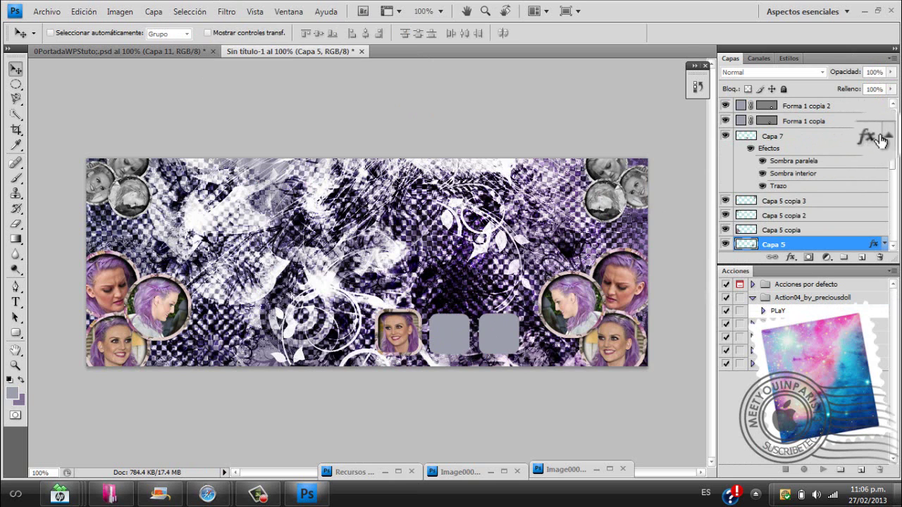
pyautogui.click(885, 136)
# Step: Bring another face photo in above Forma 1 copia, clip it to the middle rounded square and fit the face inside
pyautogui.moveTo(803, 121); pyautogui.dragTo(361, 477)
pyautogui.doubleClick(361, 477)
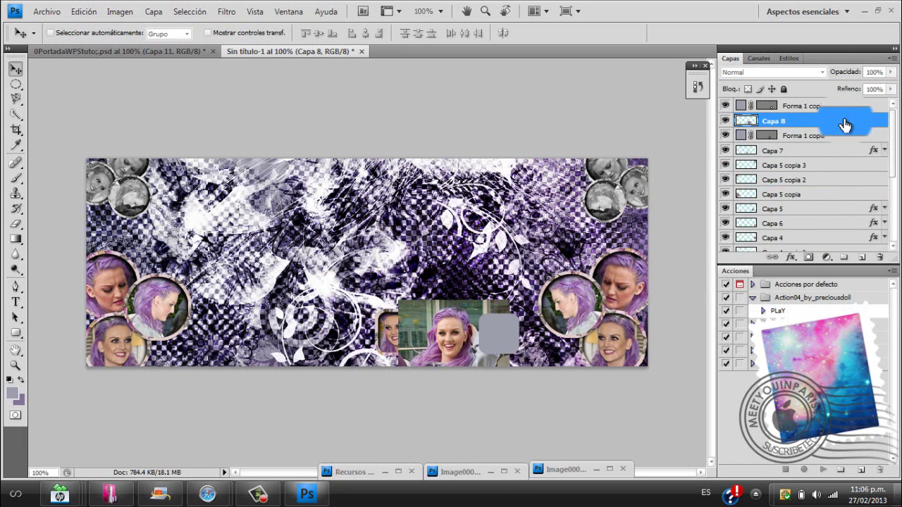
pyautogui.rightClick(845, 125)
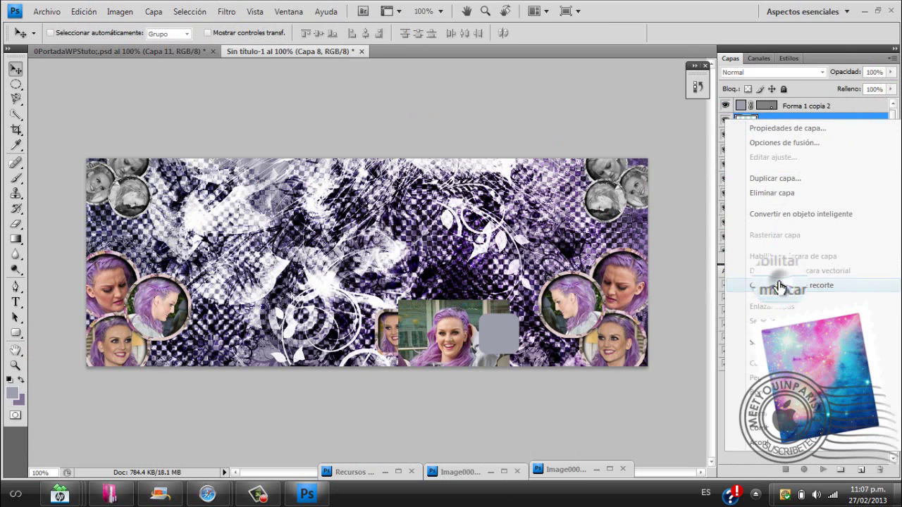
pyautogui.click(775, 260)
pyautogui.moveTo(444, 335); pyautogui.dragTo(439, 331)
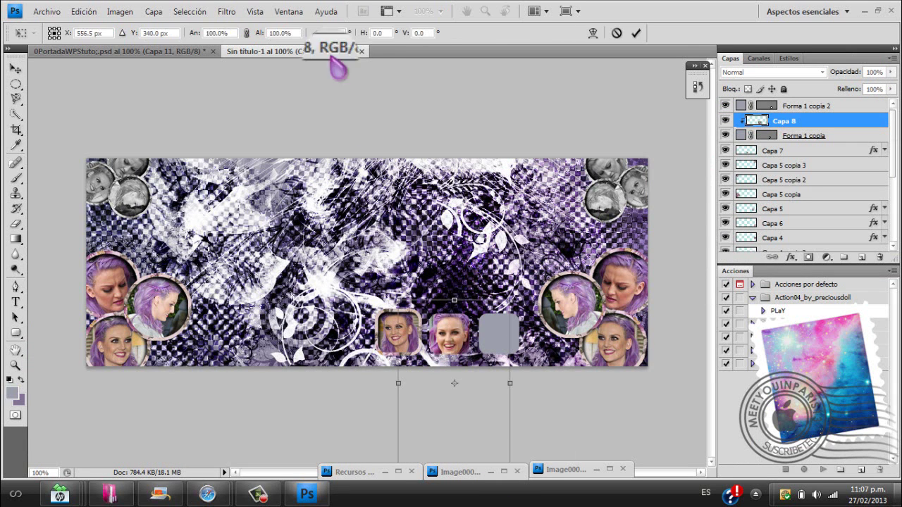
# Step: Merge Capa 8 with the middle rounded square and copy Capa 7's layer effects onto the merged layer
pyautogui.keyDown('shift'); pyautogui.click(836, 135); pyautogui.keyUp('shift')
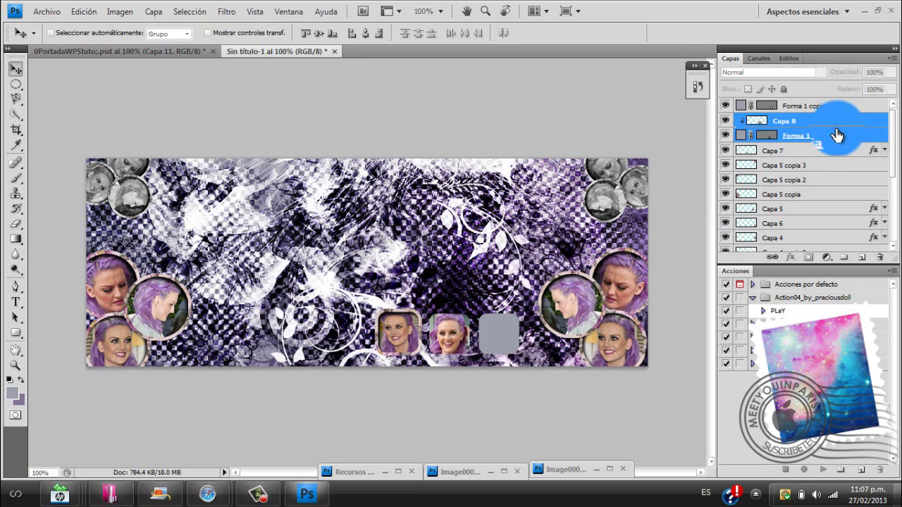
pyautogui.hotkey('ctrl', 'e')
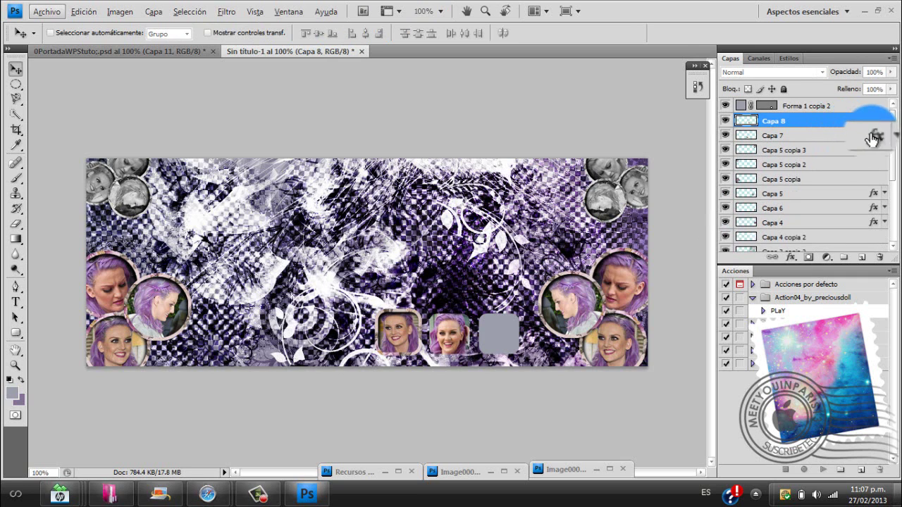
pyautogui.click(852, 136)
pyautogui.moveTo(876, 136); pyautogui.dragTo(872, 121)
pyautogui.click(883, 120)
# Step: Fill the rightmost rounded square with a framed face photo like the others and compare with the finished banner in 0PortadaWPStuto;.psd
pyautogui.click(850, 110)
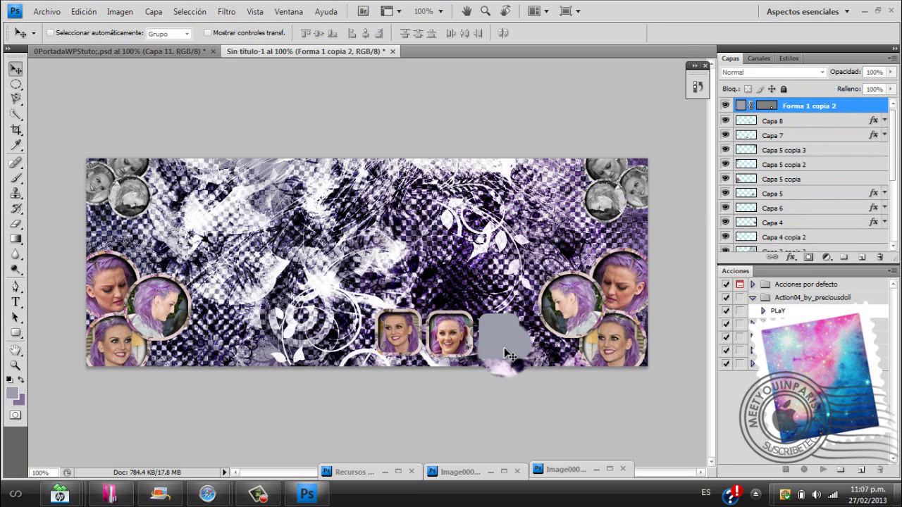
pyautogui.click(816, 113)
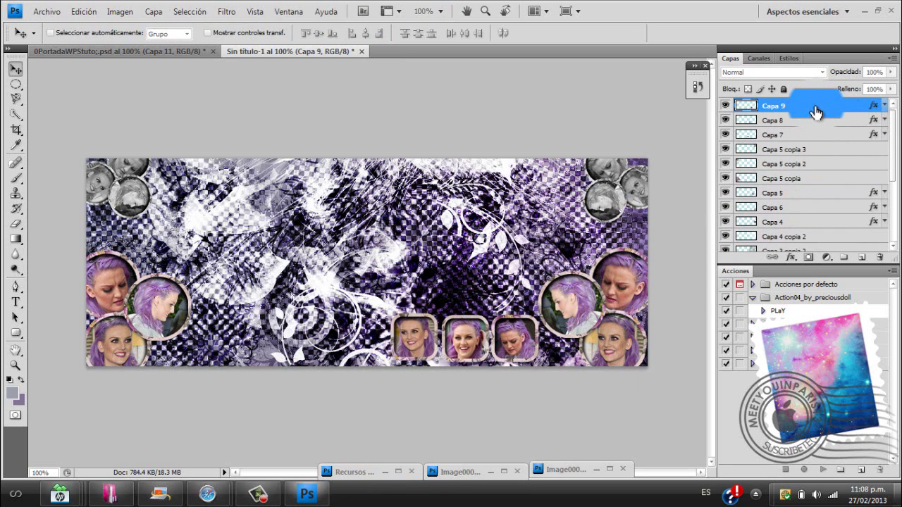
pyautogui.click(188, 52)
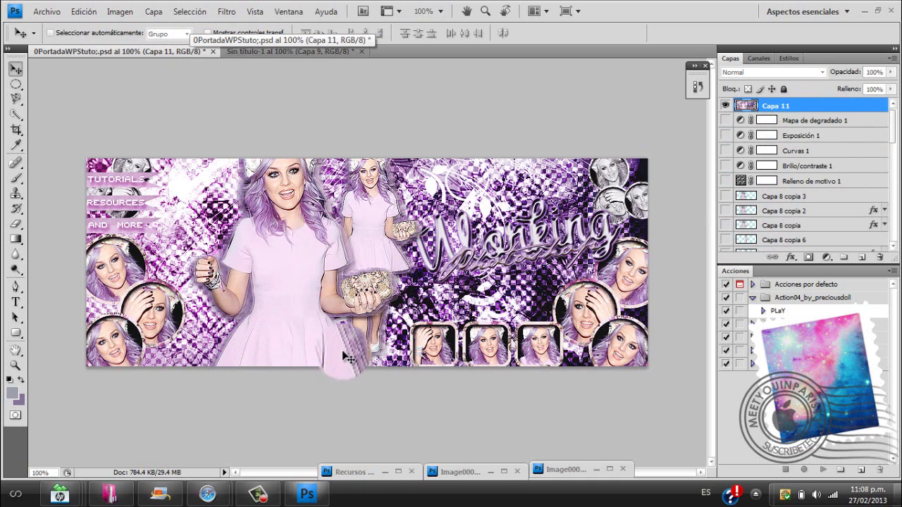
pyautogui.click(289, 51)
# Step: Copy the selected grey-jumpsuit figure from Image00004~132.jpg into the banner, scale it down and place it left of the centre
pyautogui.moveTo(855, 423)
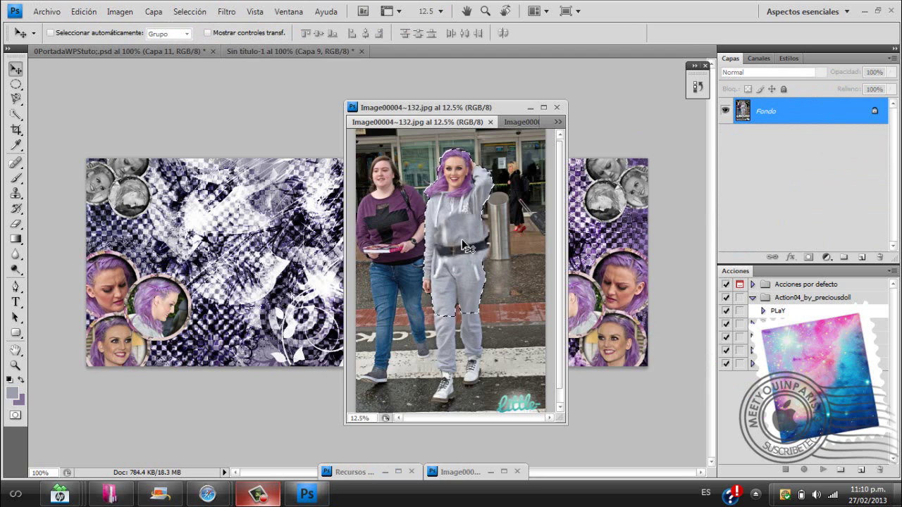
pyautogui.moveTo(384, 239); pyautogui.dragTo(189, 282)
pyautogui.click(530, 107)
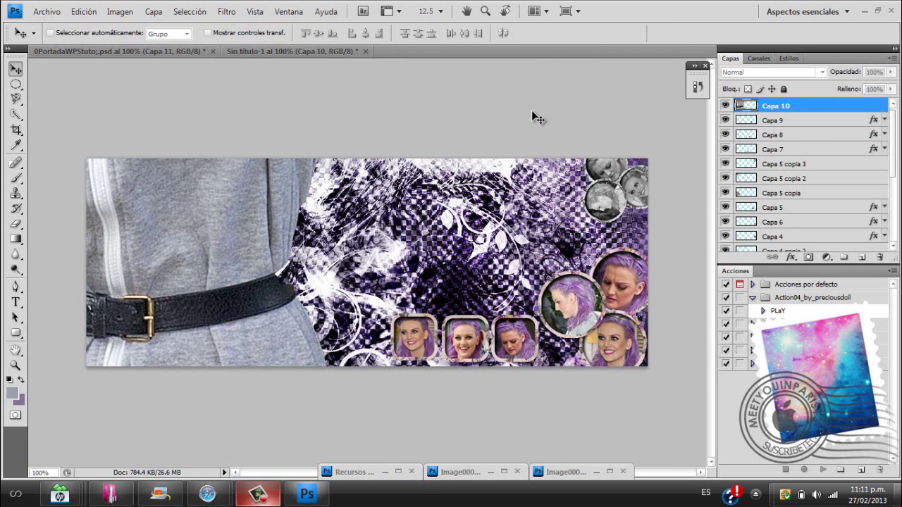
pyautogui.hotkey('ctrl', 't')
pyautogui.moveTo(265, 33); pyautogui.dragTo(208, 29)
pyautogui.moveTo(132, 181); pyautogui.dragTo(279, 244)
pyautogui.press('Return')
# Step: Duplicate the full-body cutout twice and stack both copies directly below the original Capa 10
pyautogui.hotkey('ctrl', 'j')
pyautogui.hotkey('ctrl', 'j')
pyautogui.moveTo(752, 243); pyautogui.dragTo(848, 123)
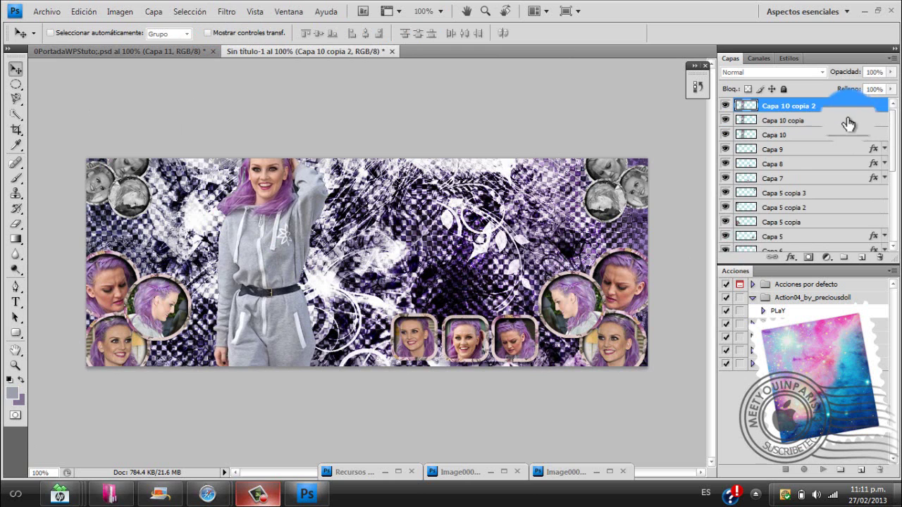
pyautogui.doubleClick(828, 121)
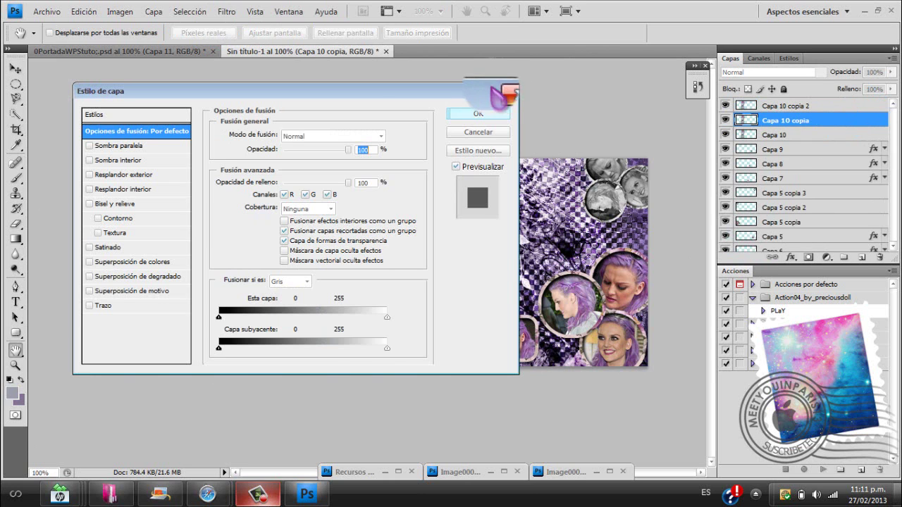
pyautogui.click(502, 86)
pyautogui.keyDown('shift'); pyautogui.click(802, 107); pyautogui.keyUp('shift')
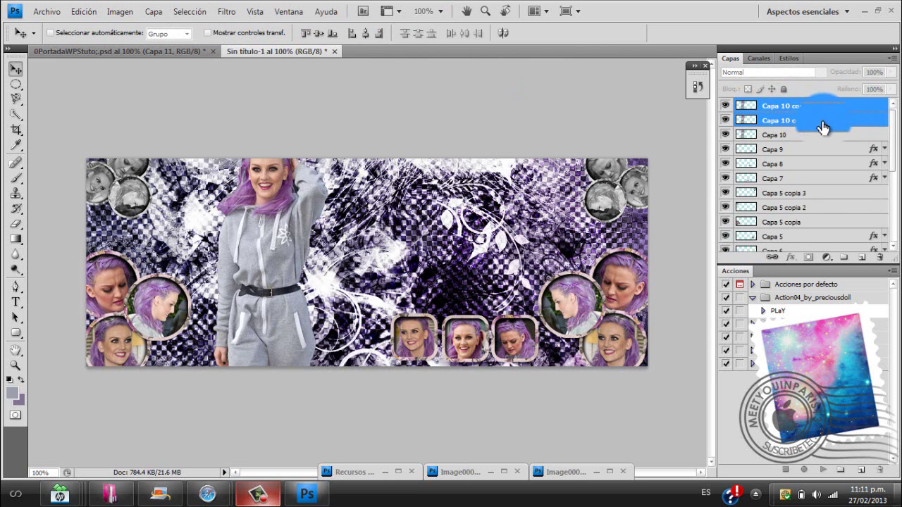
pyautogui.moveTo(823, 127)
pyautogui.mouseDown()
pyautogui.moveTo(811, 136)
pyautogui.moveTo(820, 132)
pyautogui.mouseUp()
pyautogui.click(821, 125)
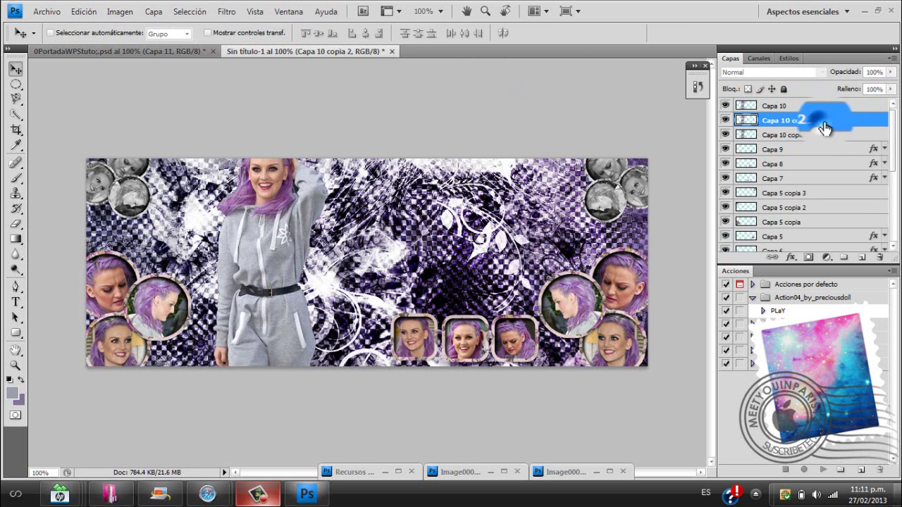
# Step: Add a colour overlay to Capa 10 copia 2 using the grey foreground colour
pyautogui.doubleClick(832, 126)
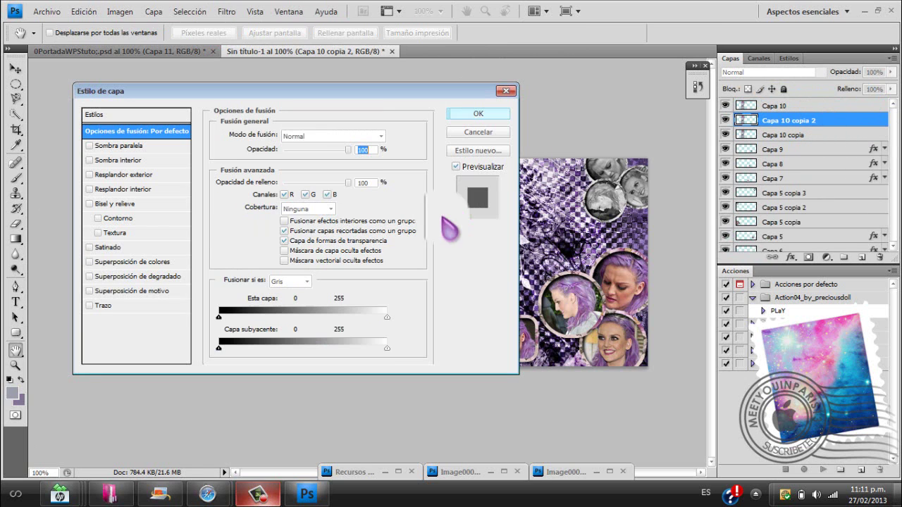
pyautogui.click(134, 262)
pyautogui.click(388, 134)
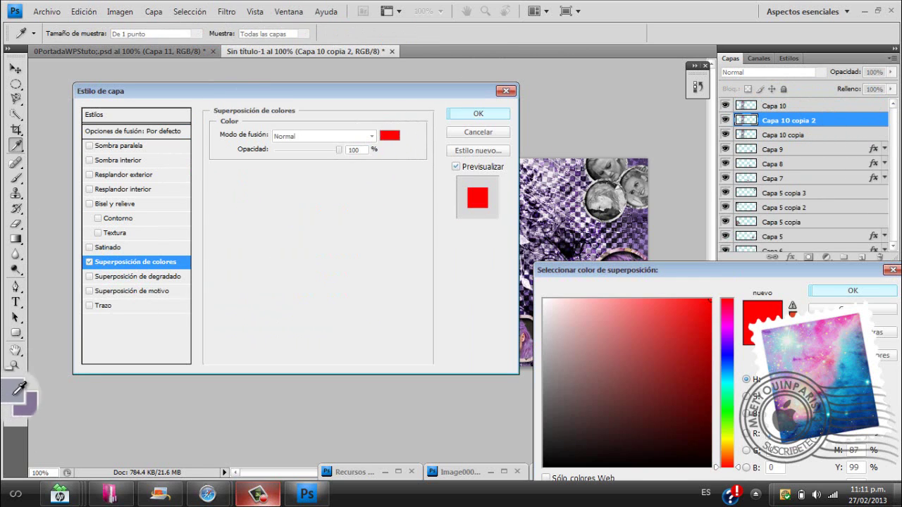
pyautogui.click(15, 392)
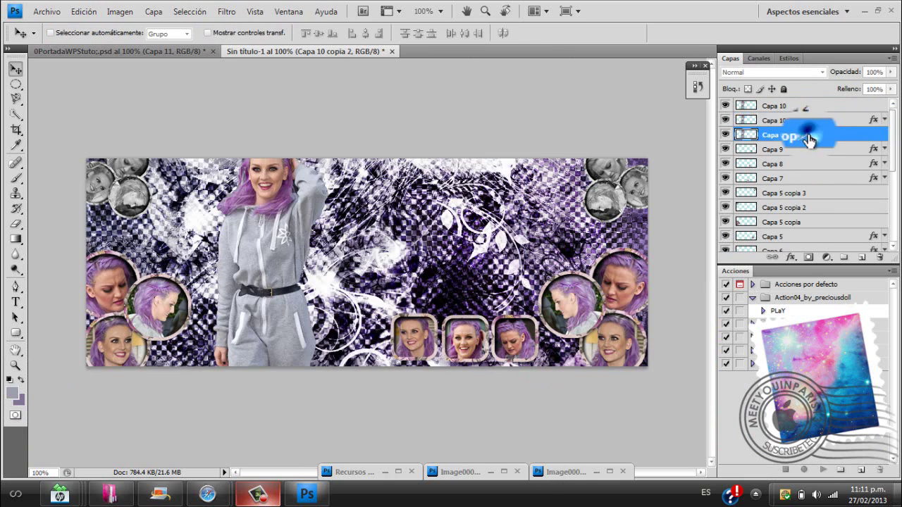
# Step: Add a colour overlay to Capa 10 copia using the purple background colour and collapse its effects list
pyautogui.doubleClick(805, 134)
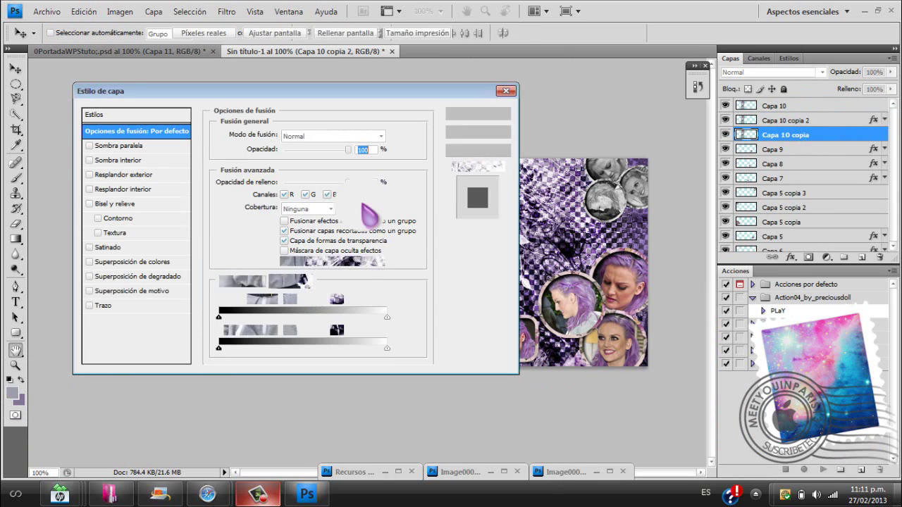
pyautogui.click(138, 261)
pyautogui.click(389, 138)
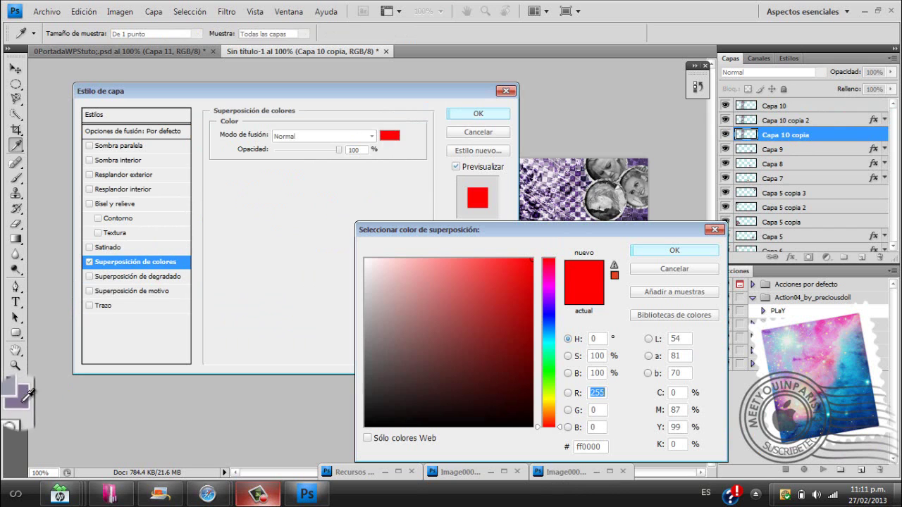
pyautogui.click(24, 401)
pyautogui.click(674, 250)
pyautogui.click(478, 114)
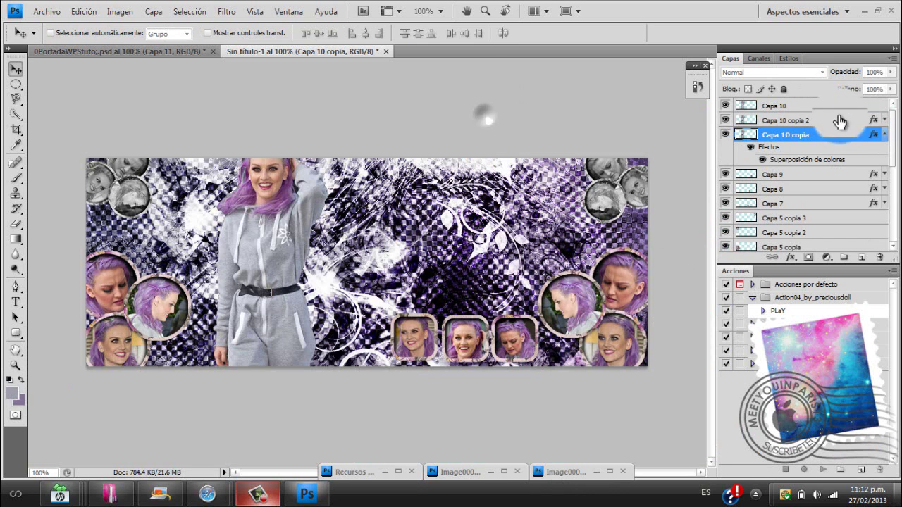
pyautogui.moveTo(891, 131); pyautogui.dragTo(891, 134)
pyautogui.click(884, 133)
# Step: Offset Capa 10 copia and Capa 10 copia 2 slightly to opposite sides of the figure as coloured outlines
pyautogui.click(822, 119)
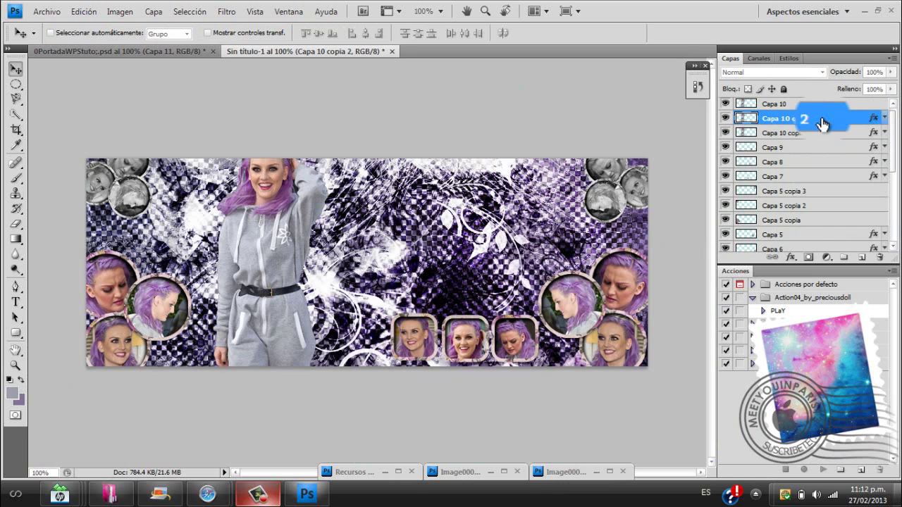
pyautogui.click(813, 134)
pyautogui.click(800, 120)
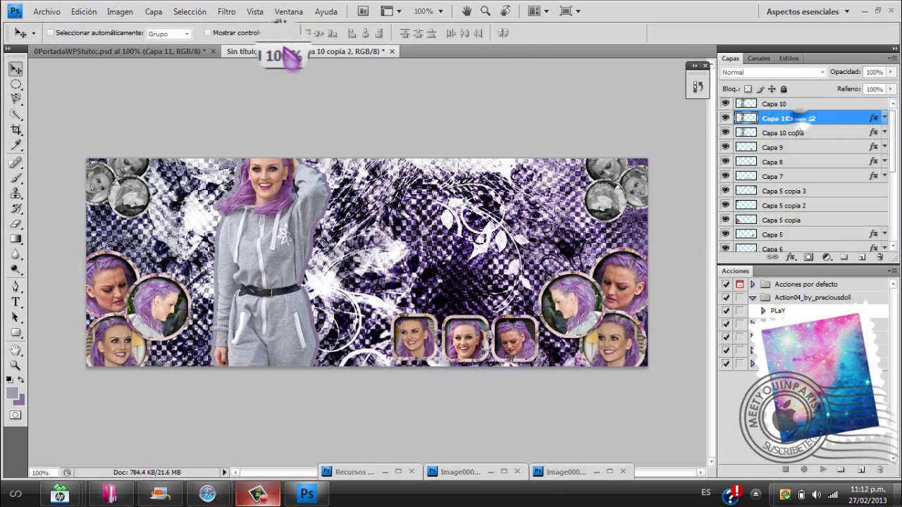
# Step: Apply the Fragment and Sharpen More filters to Capa 10 copia 2 and to Capa 10 copia
pyautogui.click(226, 12)
pyautogui.moveTo(267, 196)
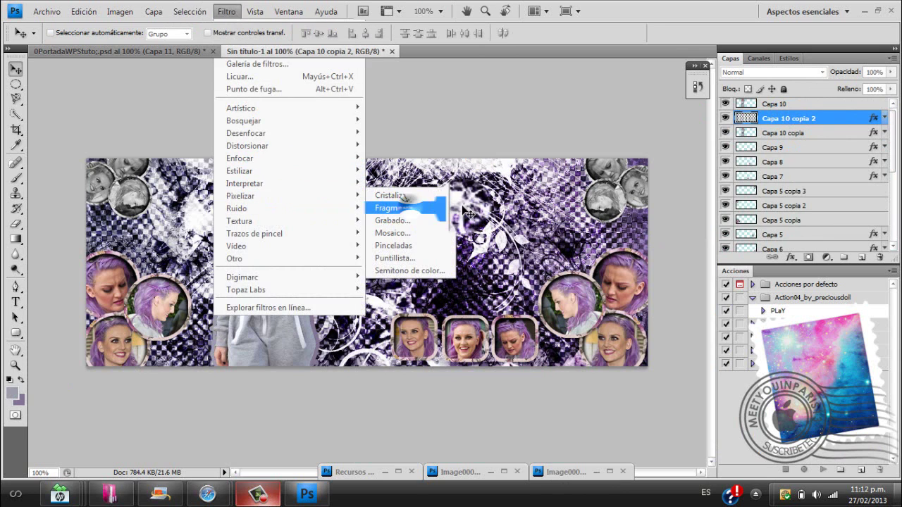
pyautogui.click(408, 209)
pyautogui.click(226, 11)
pyautogui.moveTo(289, 158)
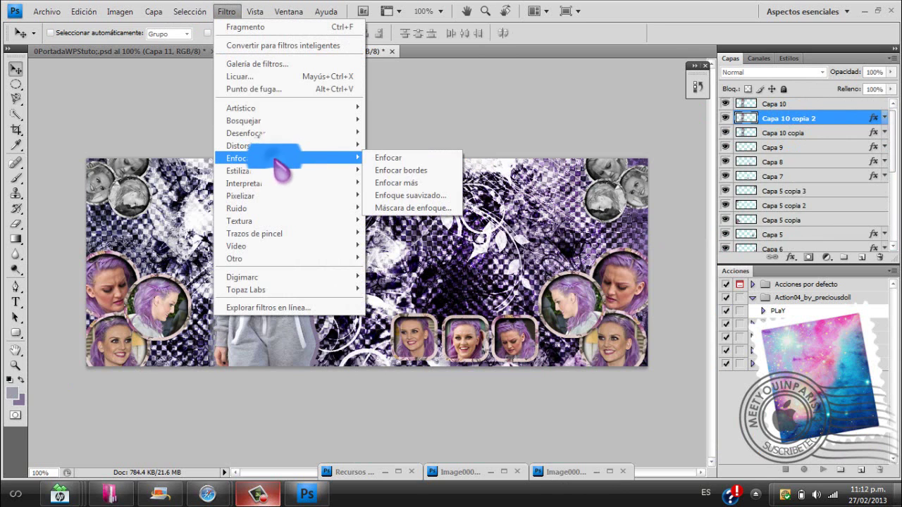
pyautogui.click(441, 183)
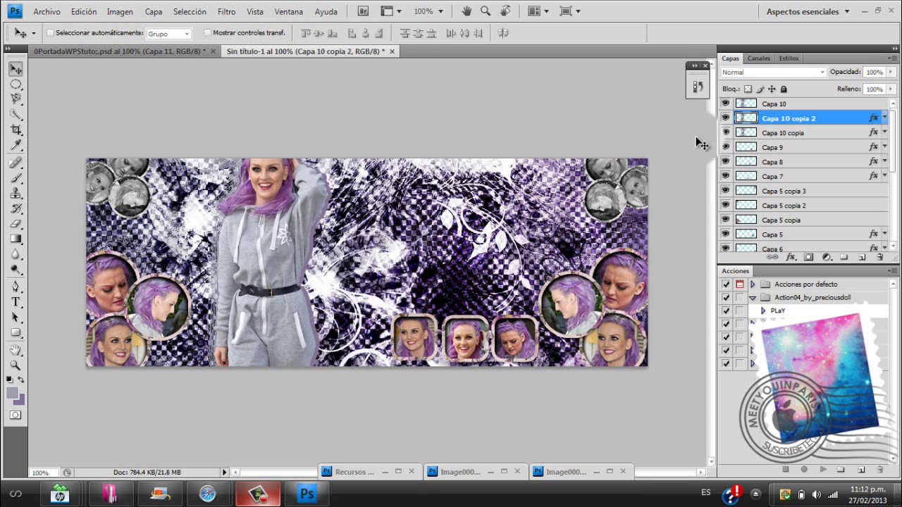
pyautogui.click(782, 132)
pyautogui.click(228, 13)
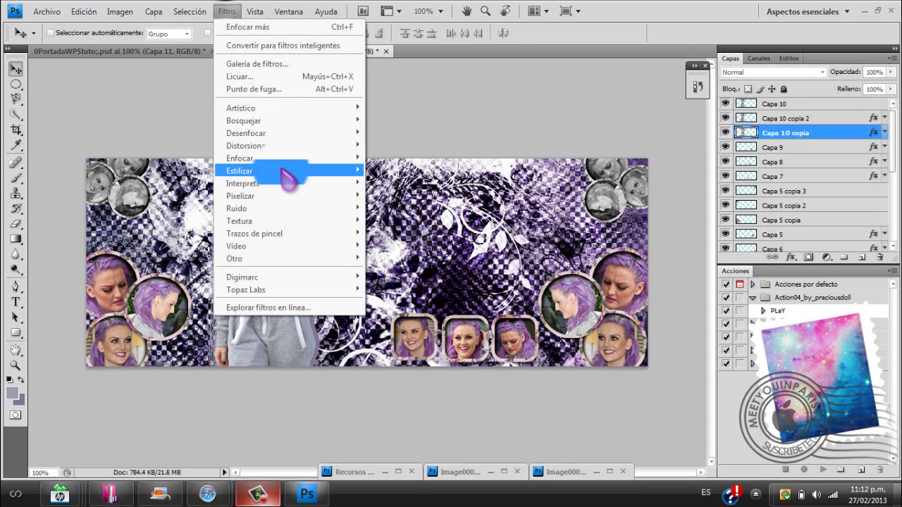
# Step: Copy the cut-out figure from Image00005~128.jpg in above Capa 10, scale it down and place it right of the large figure
pyautogui.click(775, 103)
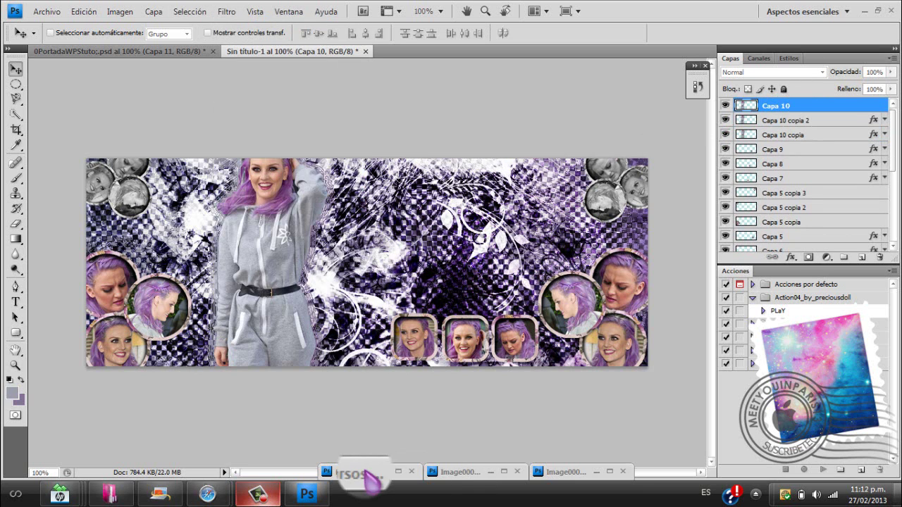
pyautogui.doubleClick(573, 474)
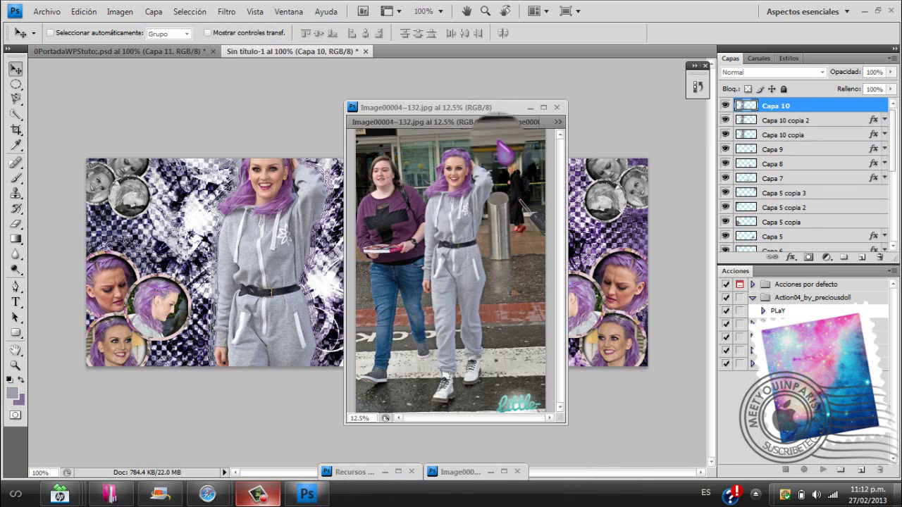
pyautogui.moveTo(446, 215); pyautogui.dragTo(313, 238)
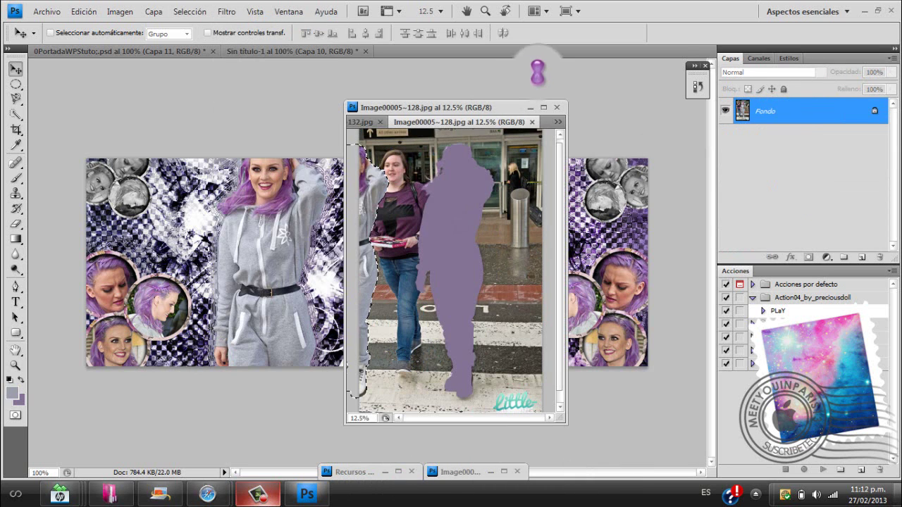
pyautogui.click(531, 107)
pyautogui.hotkey('ctrl', 't')
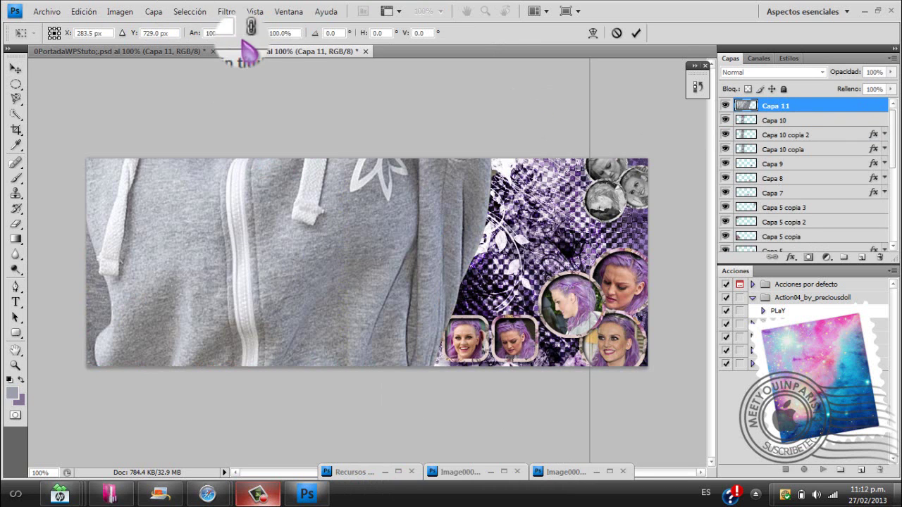
pyautogui.moveTo(259, 36); pyautogui.dragTo(227, 34)
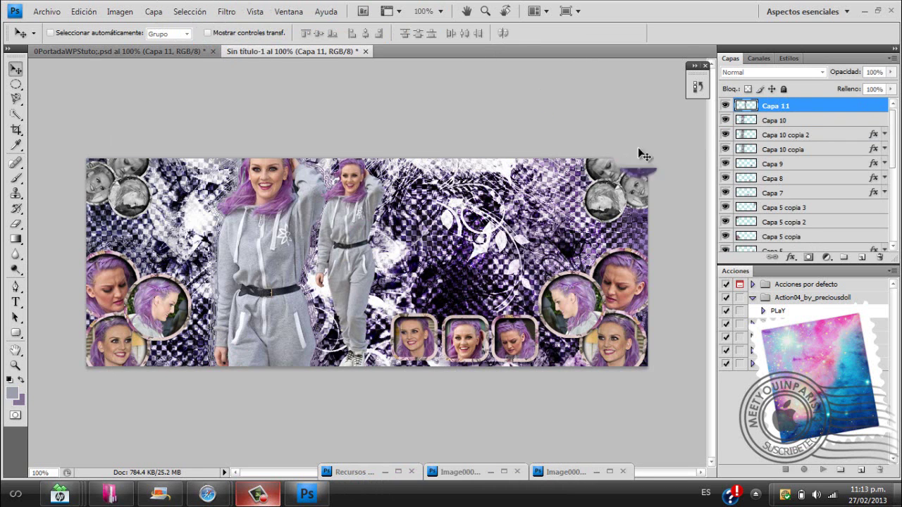
# Step: Move Capa 11 below Capa 10 copia and shift the large and small figures slightly so the smaller one sits behind
pyautogui.moveTo(797, 122); pyautogui.dragTo(762, 149)
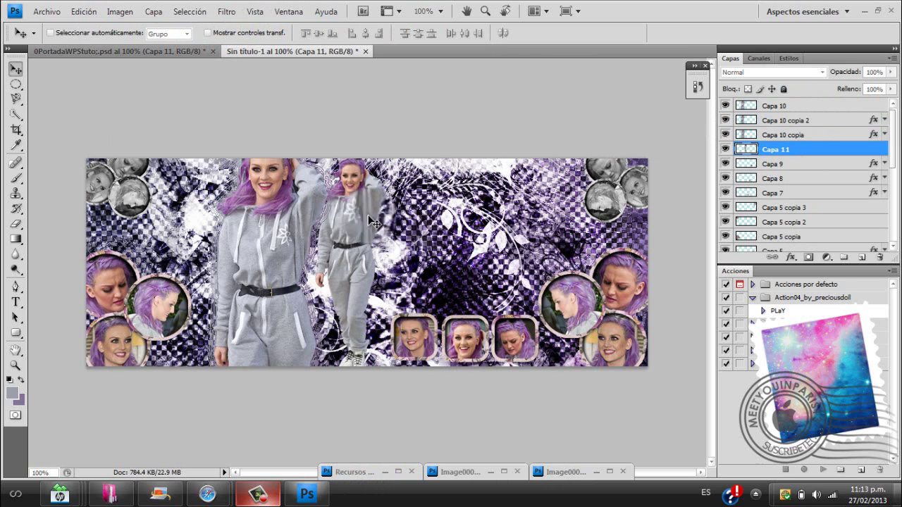
pyautogui.moveTo(350, 223); pyautogui.dragTo(344, 223)
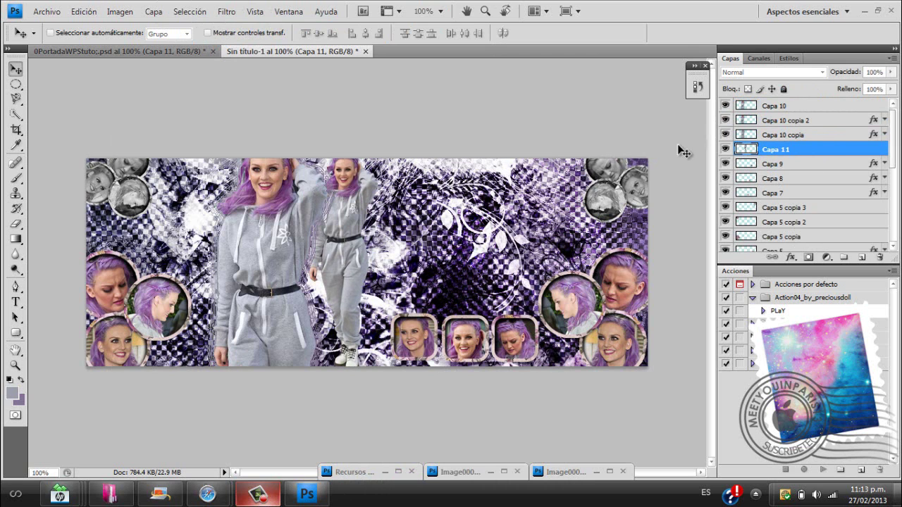
pyautogui.keyDown('shift'); pyautogui.click(794, 109); pyautogui.keyUp('shift')
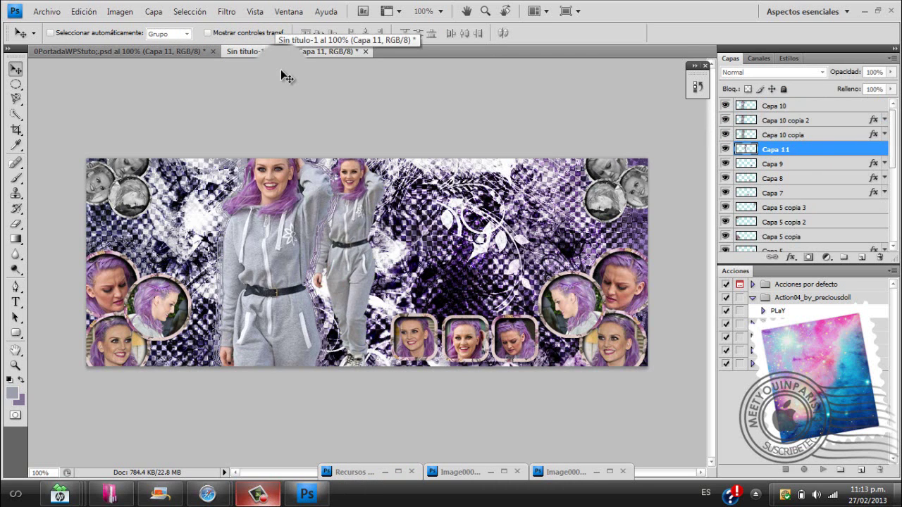
# Step: Duplicate Capa 11 twice beneath itself and copy the layer style of Capa 10 copia 2 onto the duplicates
pyautogui.moveTo(285, 76); pyautogui.dragTo(836, 161)
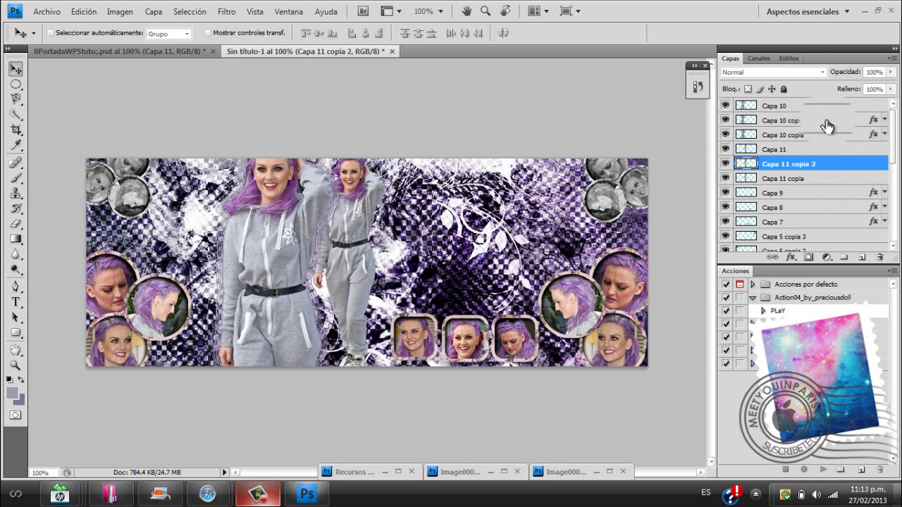
pyautogui.click(828, 126)
pyautogui.click(803, 163)
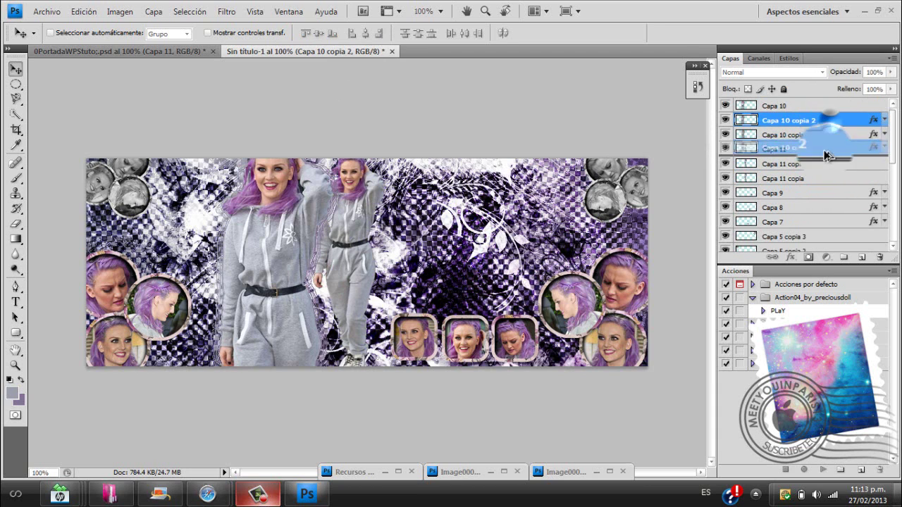
# Step: Apply the Fragment and Sharpen More filters to the small figure's outline layers, Capa 11 copia 2 and Capa 11 copia
pyautogui.click(226, 12)
pyautogui.moveTo(280, 202)
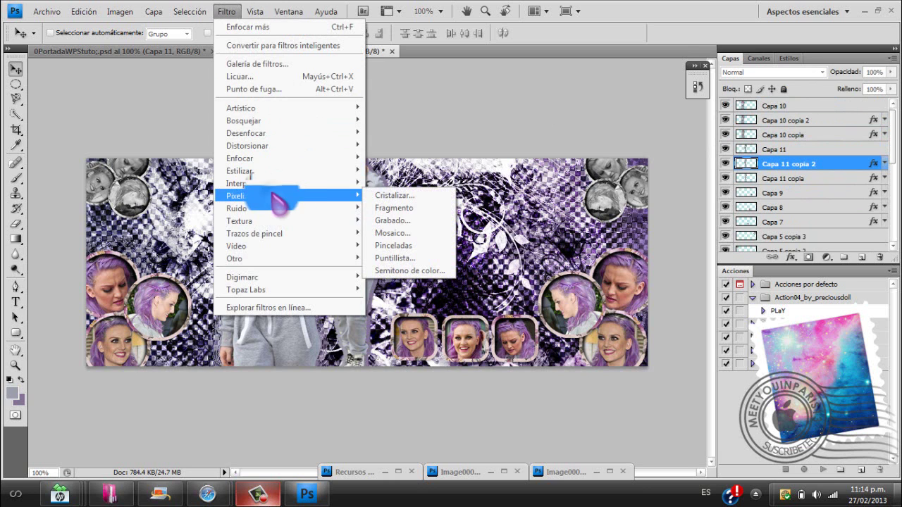
pyautogui.click(394, 208)
pyautogui.click(786, 178)
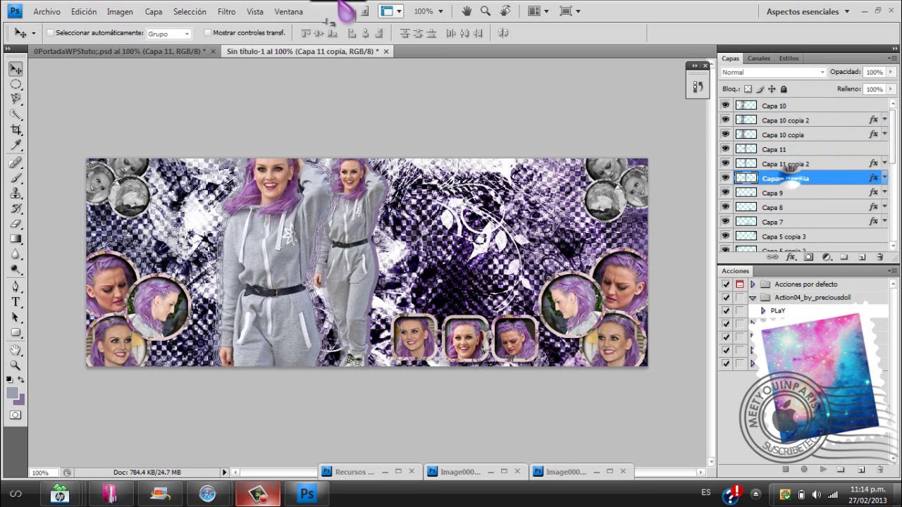
pyautogui.click(227, 12)
pyautogui.click(241, 24)
pyautogui.click(224, 11)
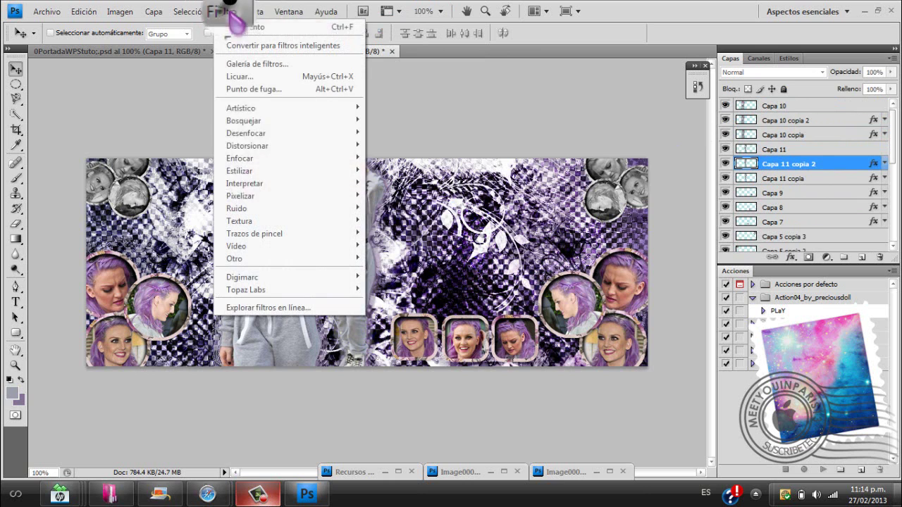
pyautogui.moveTo(289, 158)
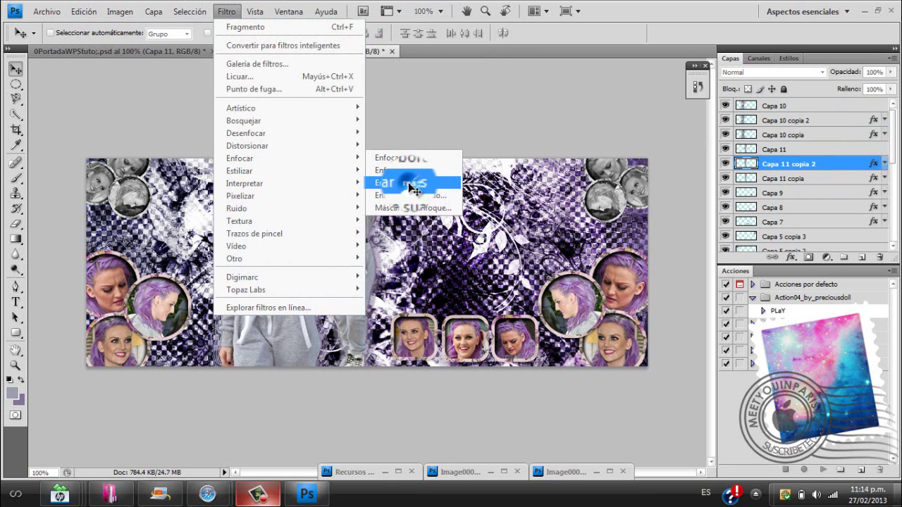
pyautogui.click(415, 183)
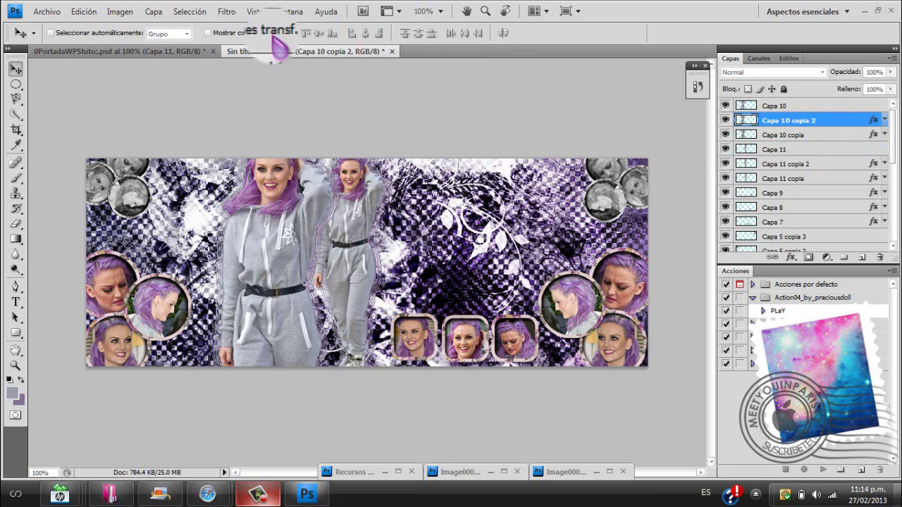
# Step: Copy the ribbon shape from Recursos Tutorial;PortadaWPS.psd in above Capa 10, over the grey circles in the banner's upper-left corner
pyautogui.click(177, 52)
pyautogui.click(248, 52)
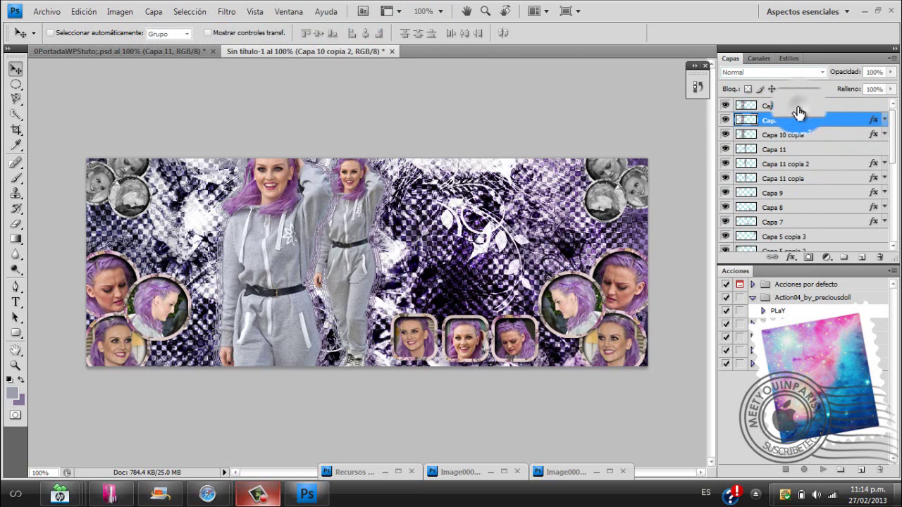
pyautogui.click(775, 106)
pyautogui.doubleClick(368, 473)
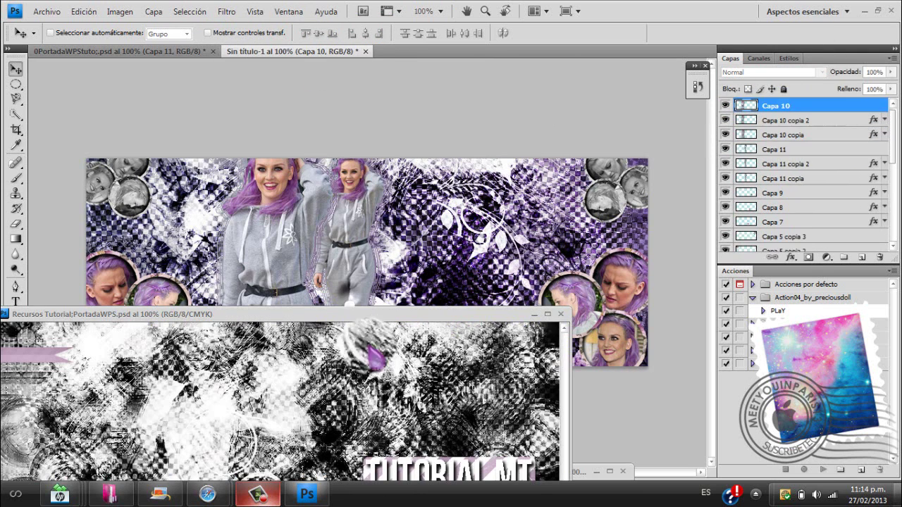
pyautogui.moveTo(795, 127); pyautogui.dragTo(138, 186)
pyautogui.click(534, 315)
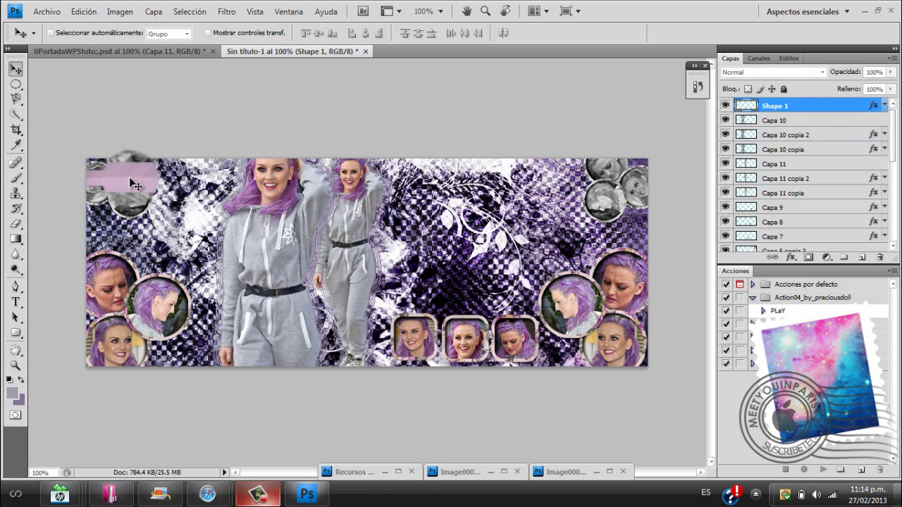
# Step: Change the colour overlay of Shape 1 to the purple background colour
pyautogui.moveTo(741, 107); pyautogui.dragTo(807, 107)
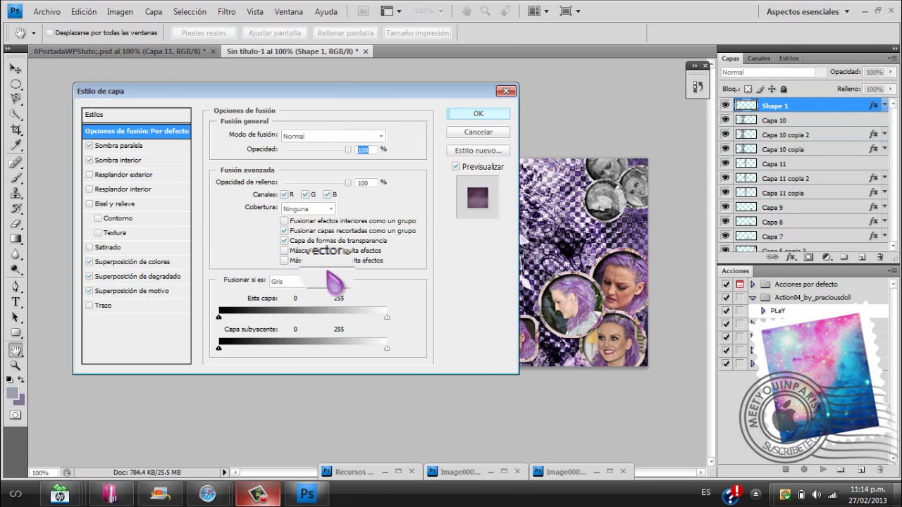
pyautogui.click(401, 201)
pyautogui.click(400, 231)
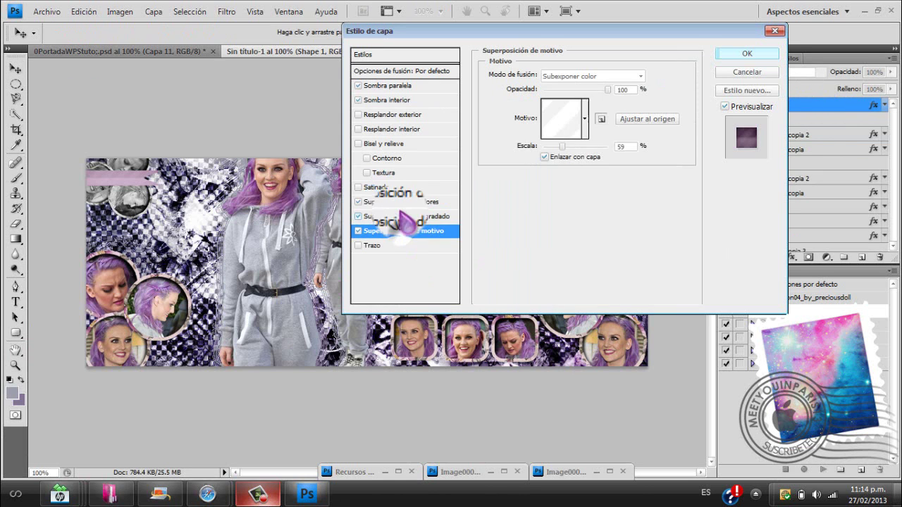
pyautogui.click(401, 201)
pyautogui.click(658, 76)
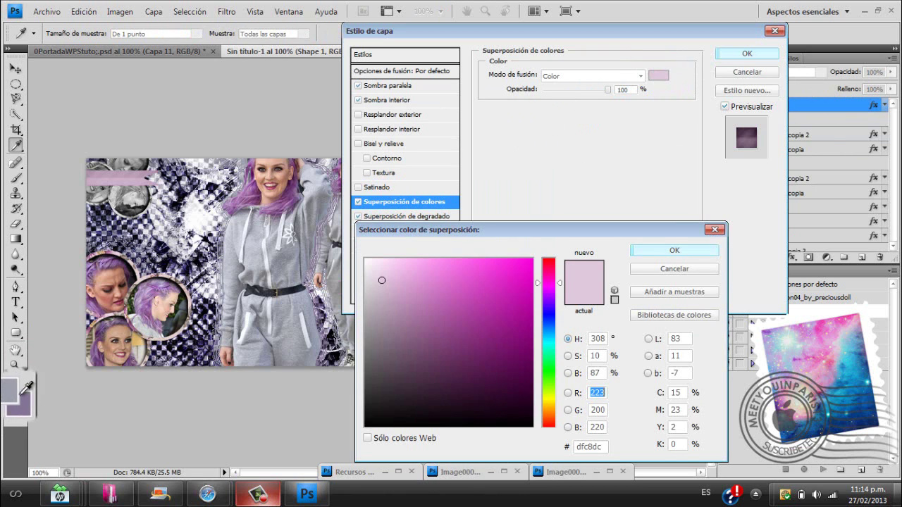
pyautogui.click(27, 390)
pyautogui.click(17, 410)
pyautogui.click(683, 251)
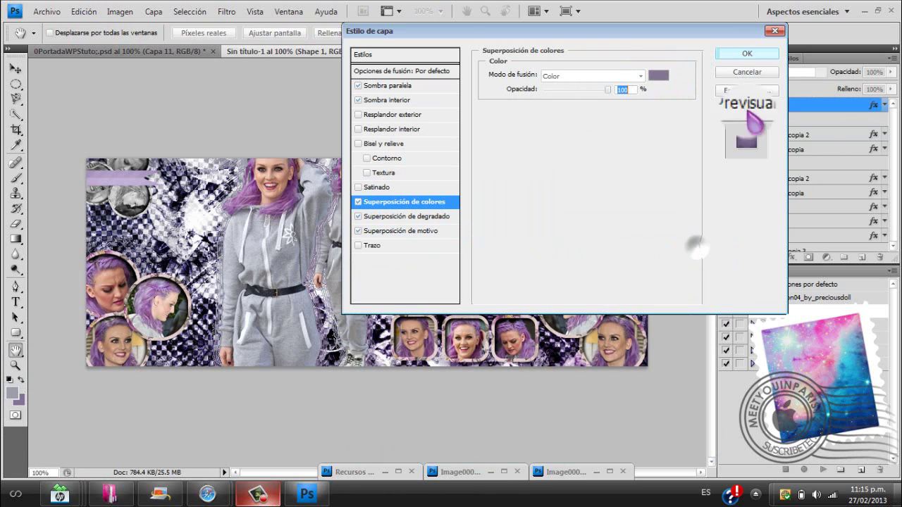
pyautogui.click(747, 53)
# Step: Position the ribbon at the banner's left edge and compare its placement with the reference banner in 0PortadaWPStuto;.psd
pyautogui.press('v')
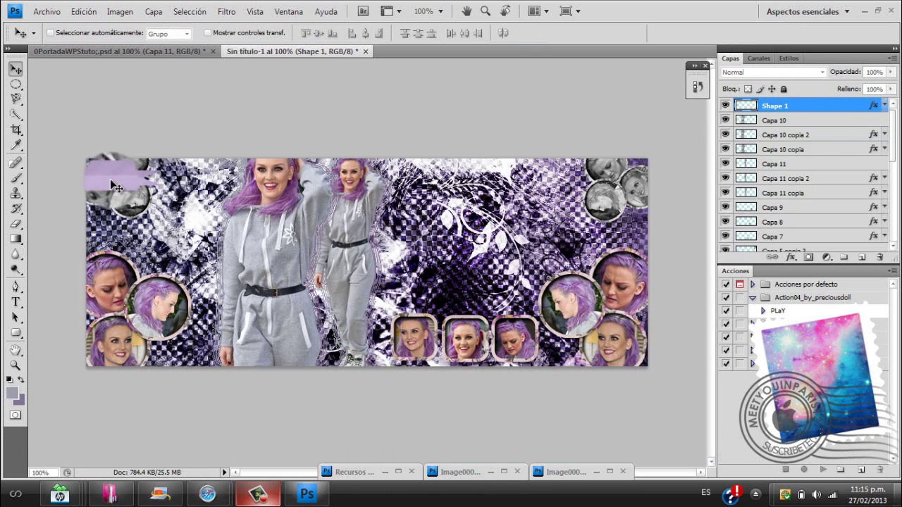
pyautogui.moveTo(116, 185); pyautogui.dragTo(134, 247)
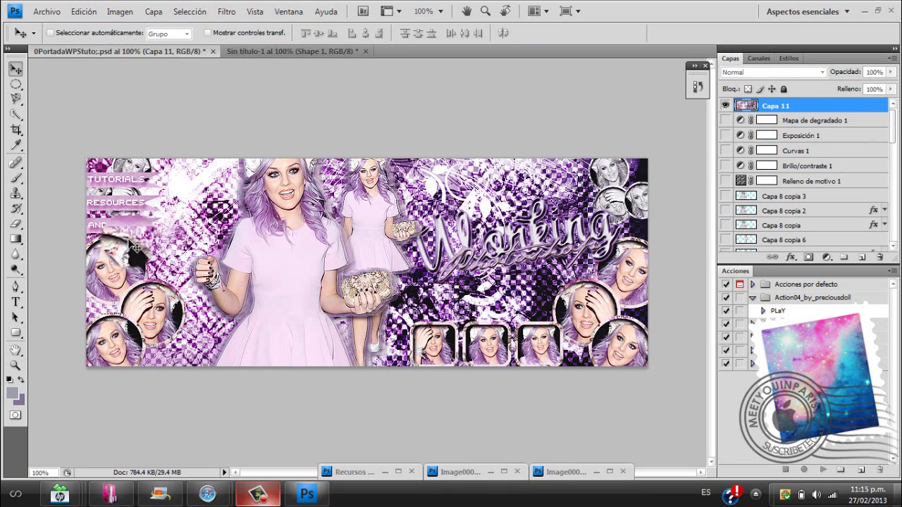
pyautogui.click(258, 494)
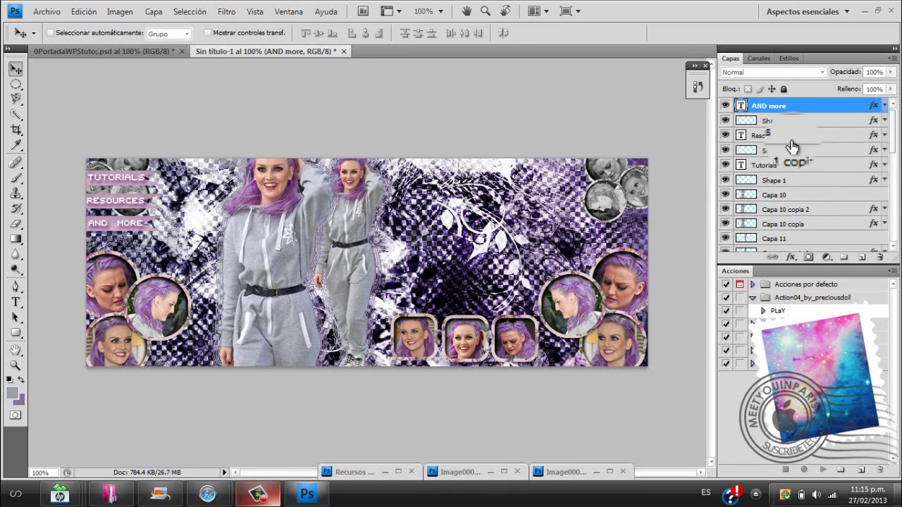
# Step: Move the Tutorials, Resources and AND more texts together with their three ribbons slightly downward
pyautogui.keyDown('shift'); pyautogui.click(775, 181); pyautogui.keyUp('shift')
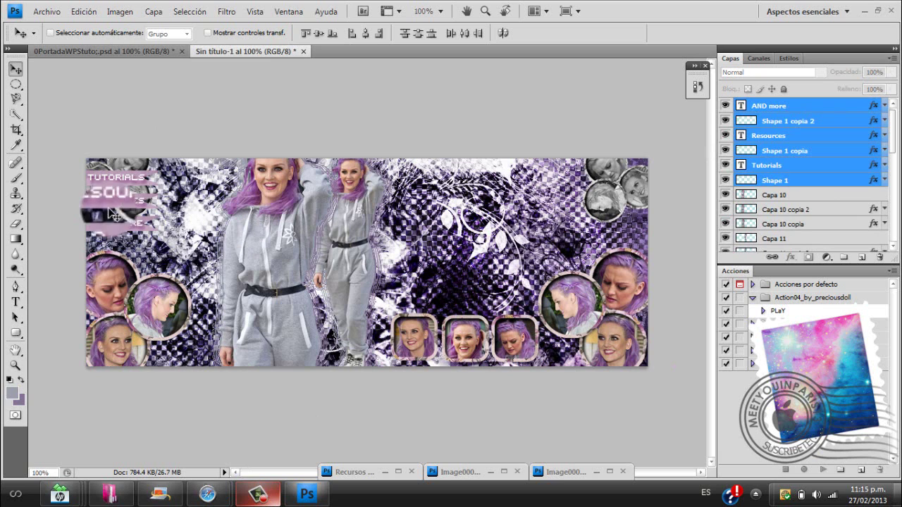
pyautogui.moveTo(118, 204); pyautogui.dragTo(111, 178)
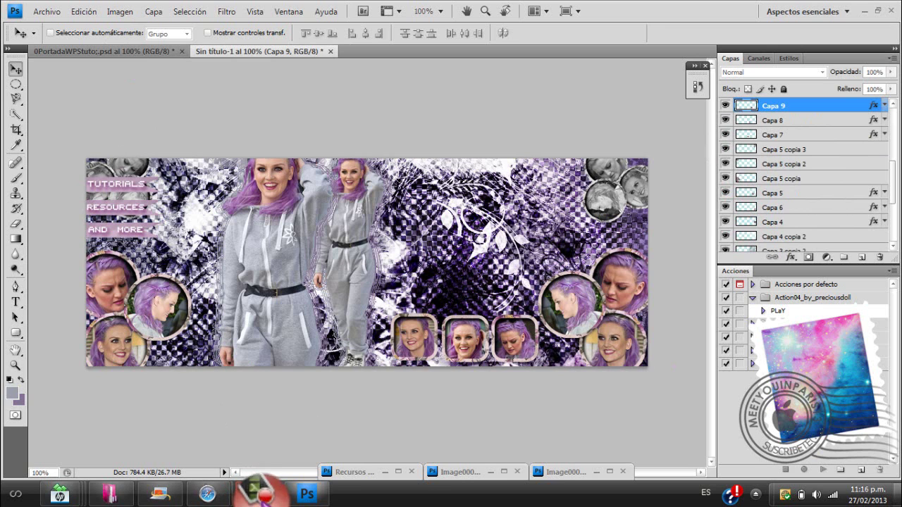
pyautogui.click(260, 493)
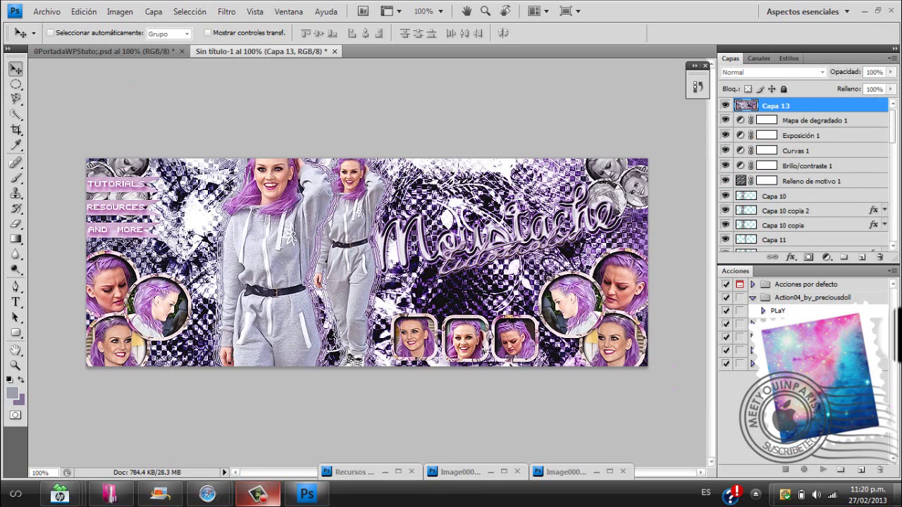
# Step: Merge all layers from Capa 13 down to Fondo into a single layer
pyautogui.scroll(-5, 803, 176)
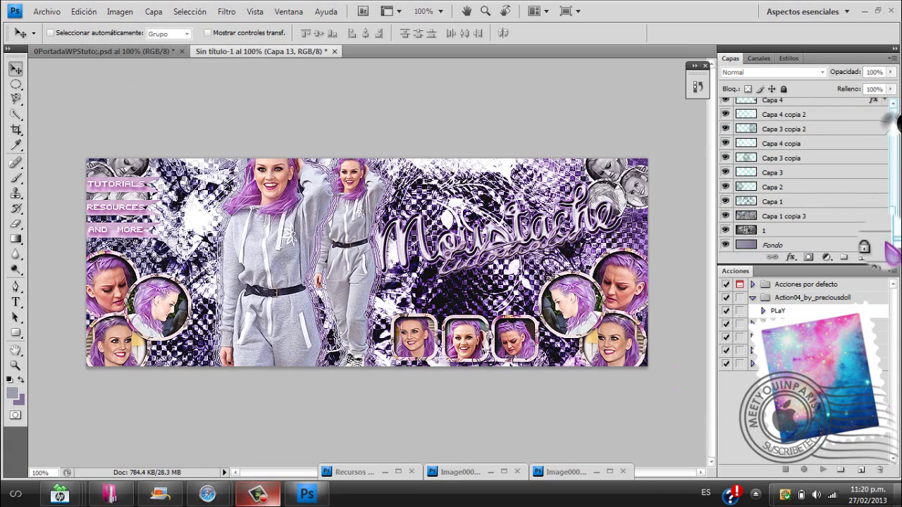
pyautogui.keyDown('shift'); pyautogui.click(821, 247); pyautogui.keyUp('shift')
pyautogui.hotkey('ctrl', 'e')
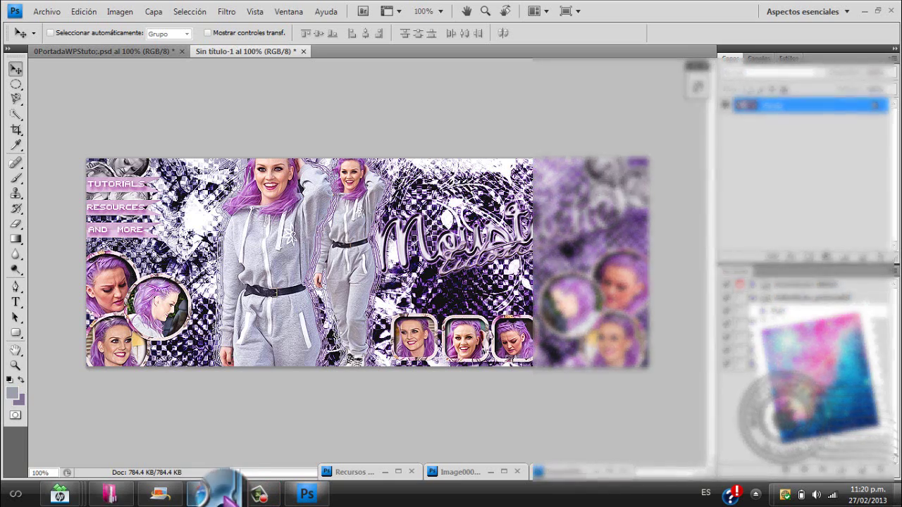
pyautogui.moveTo(217, 493)
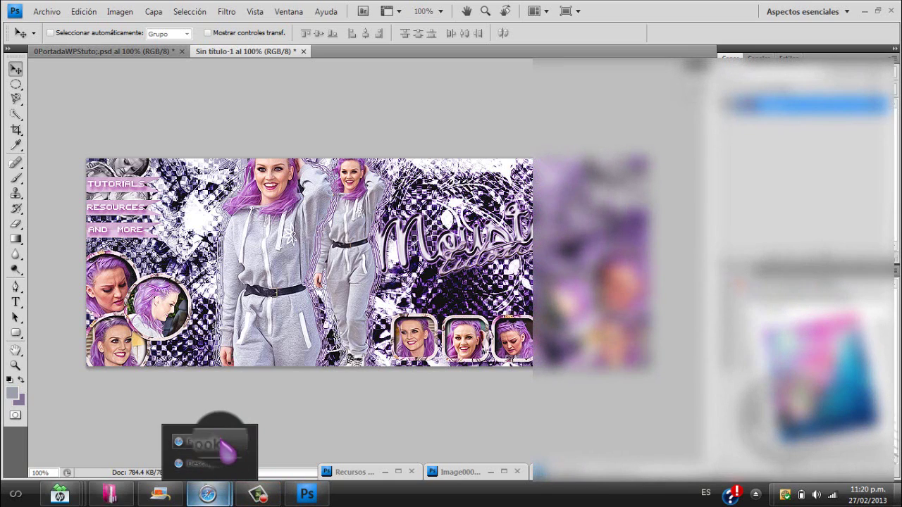